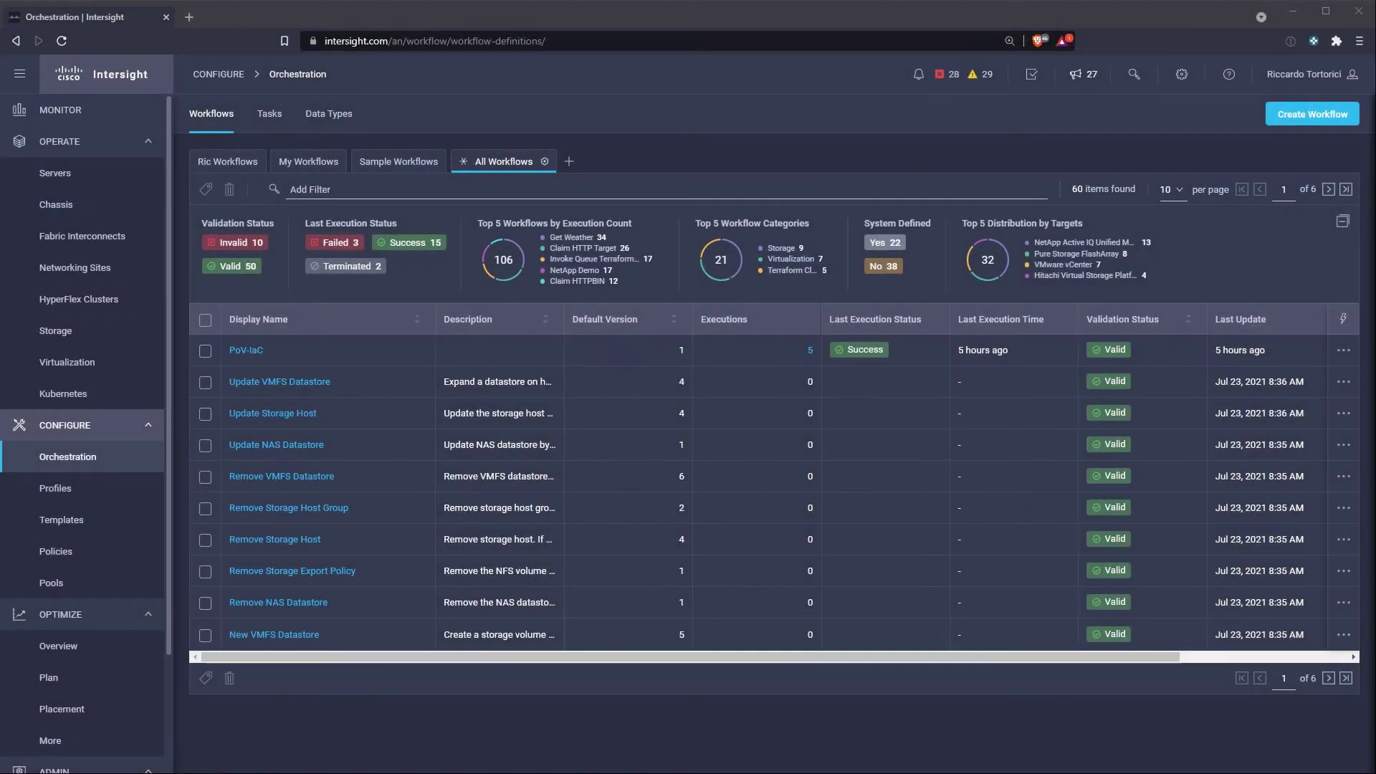
# Create a new workflow and begin adding an input under Workflow Inputs
pyautogui.click(1307, 115)
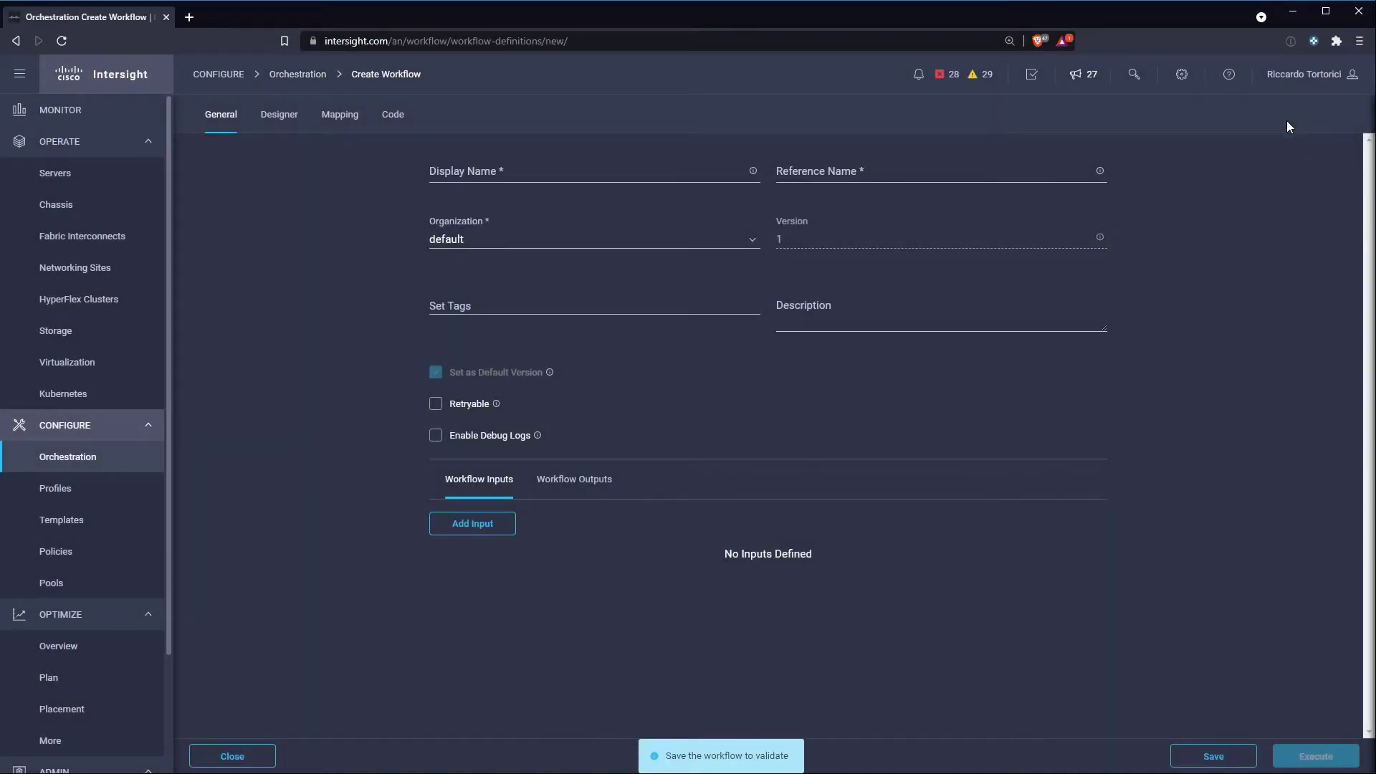
pyautogui.click(483, 528)
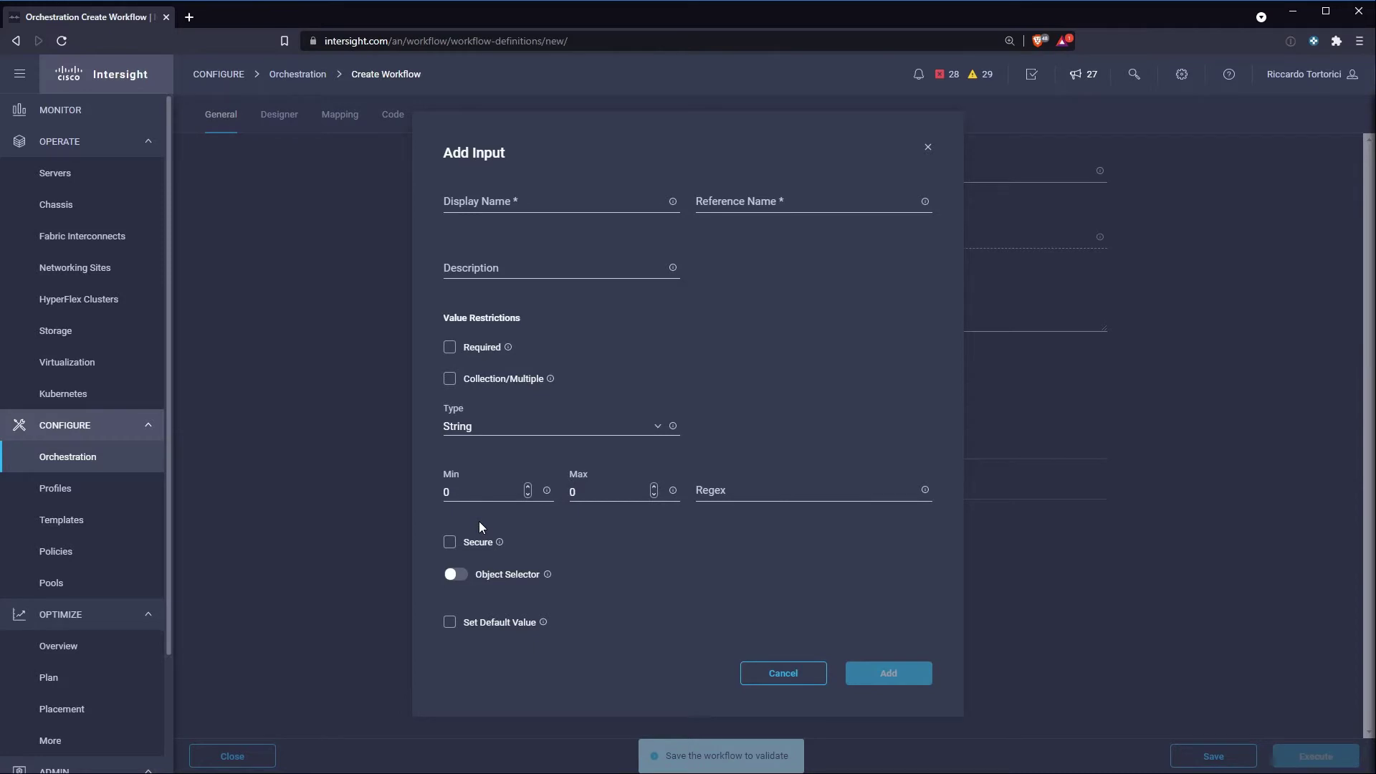
# Name the input 'Virtual Machine Name' with reference vmname, mark it Required, and keep type String
pyautogui.click(477, 206)
pyautogui.write('Virtual Machine Name')
pyautogui.click(478, 204)
pyautogui.click(720, 203)
pyautogui.write('vmname')
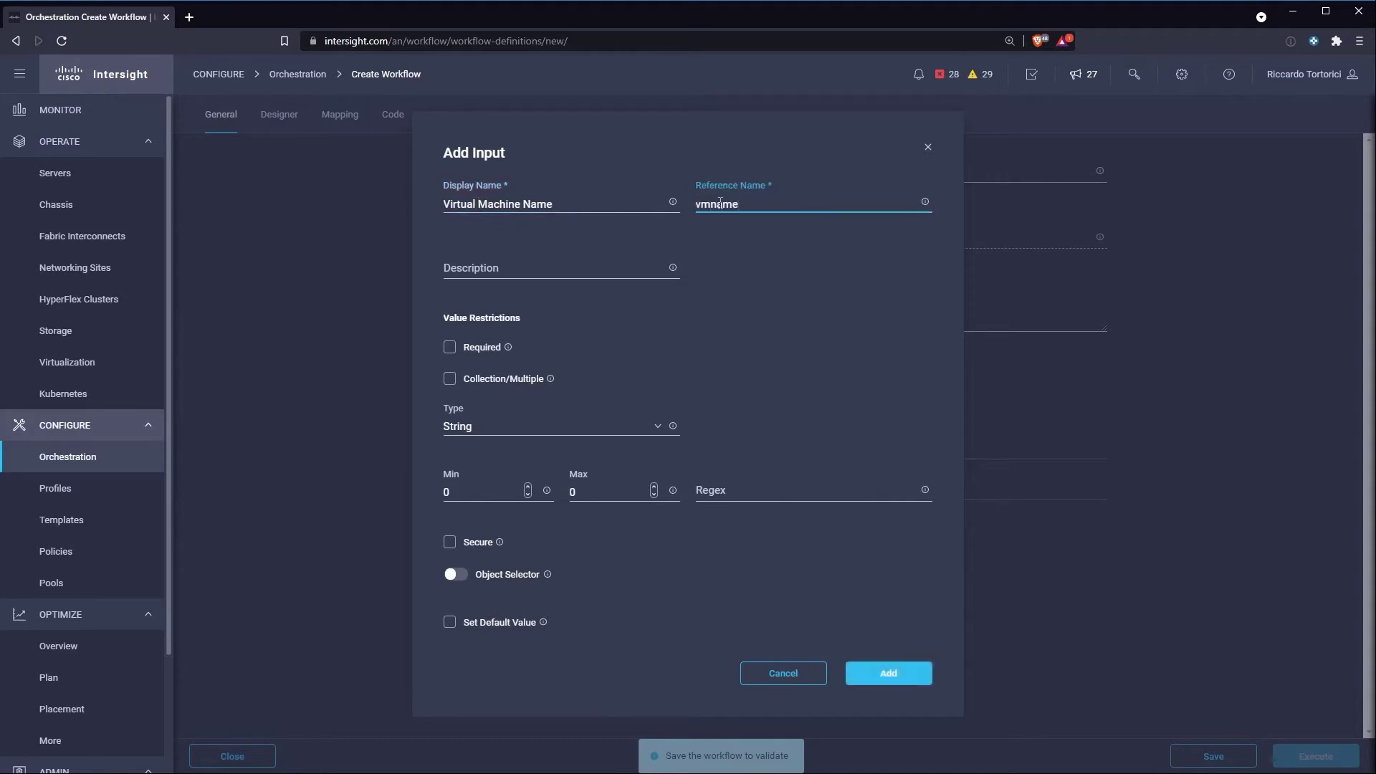
pyautogui.click(450, 347)
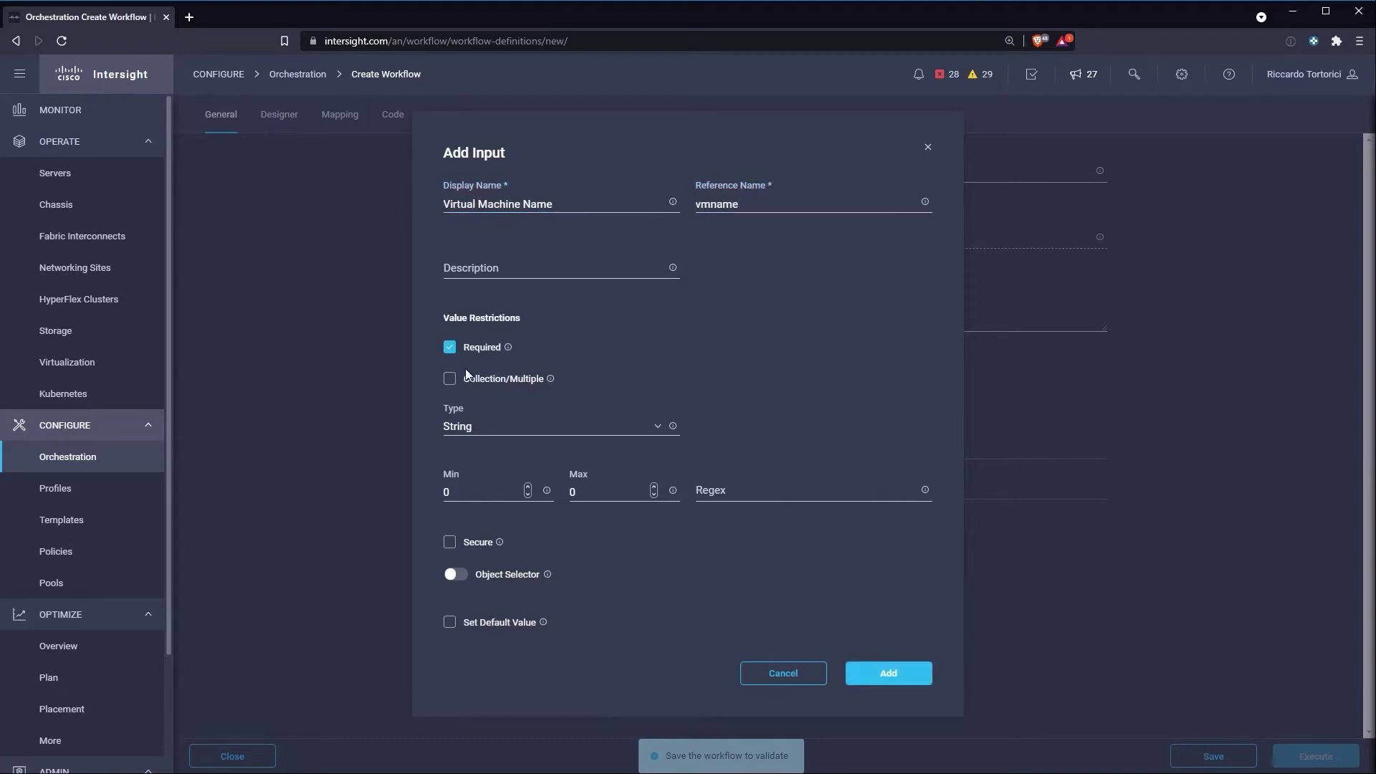
pyautogui.click(486, 428)
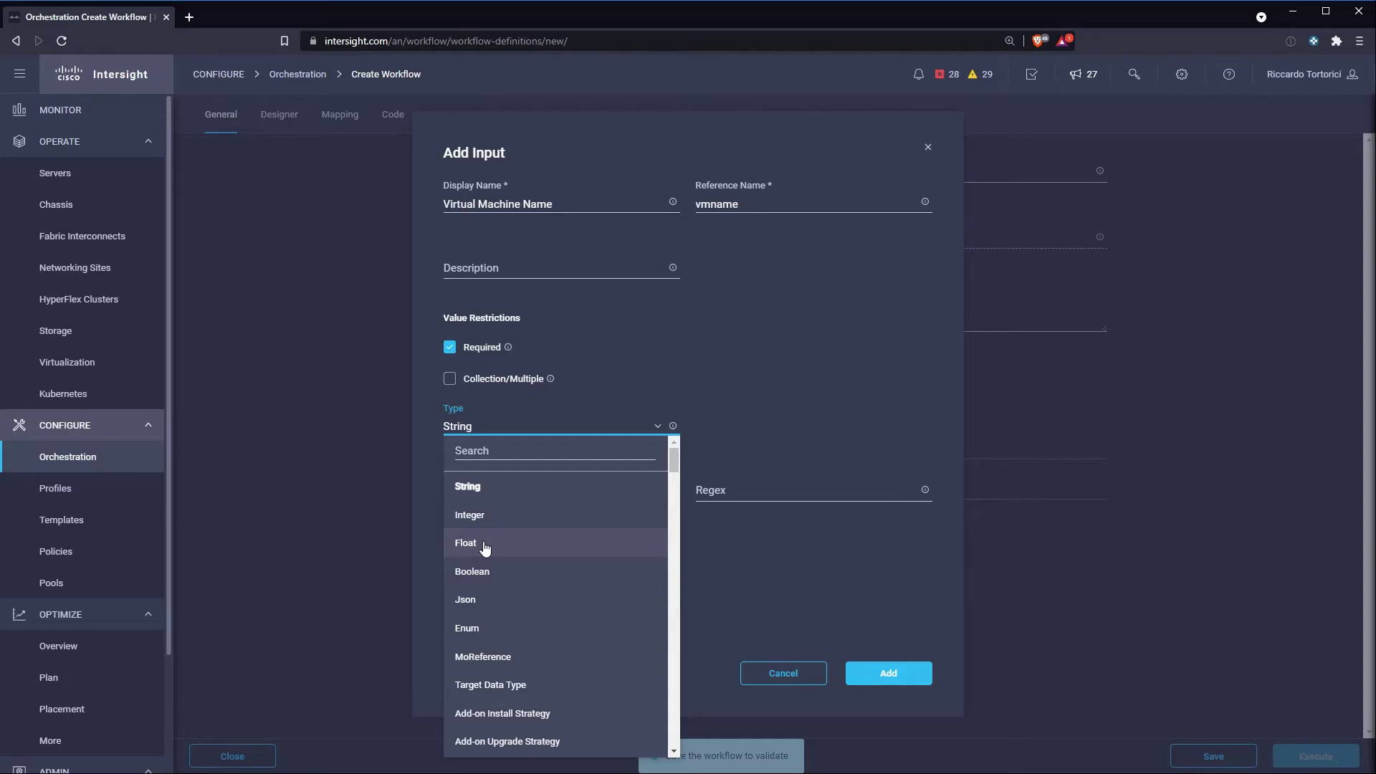
pyautogui.scroll(-6, 485, 549)
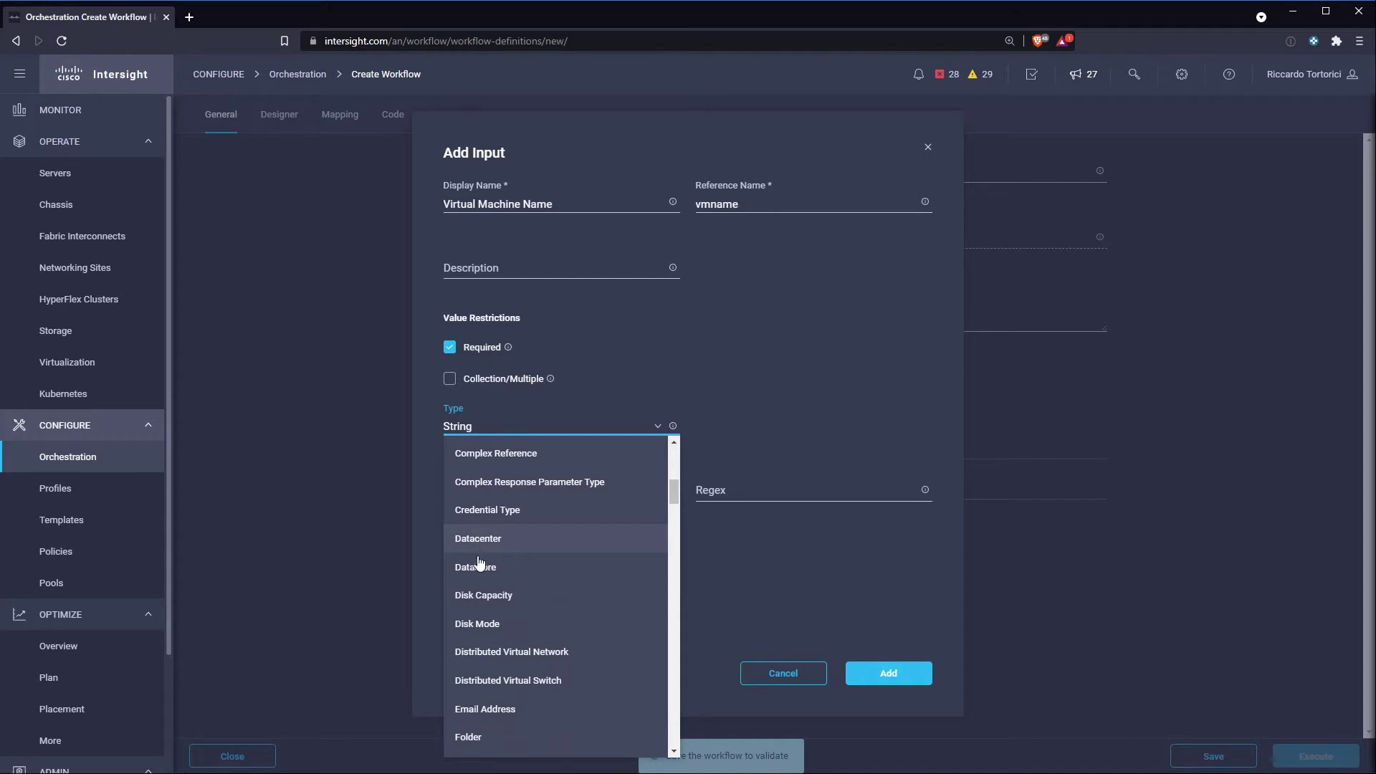
pyautogui.click(721, 429)
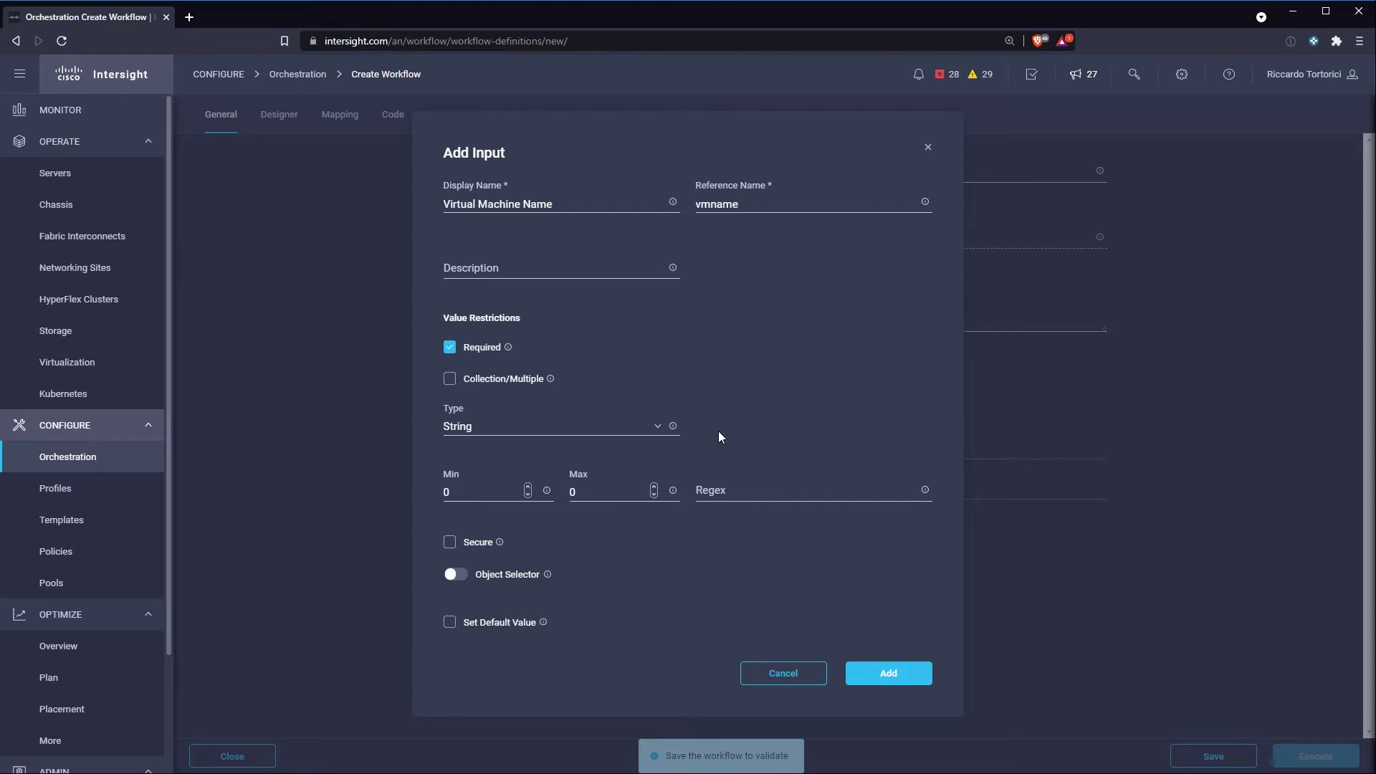
# Cancel the unfinished input and browse the System and My Data Types lists under Orchestration Data Types
pyautogui.click(763, 675)
pyautogui.click(109, 464)
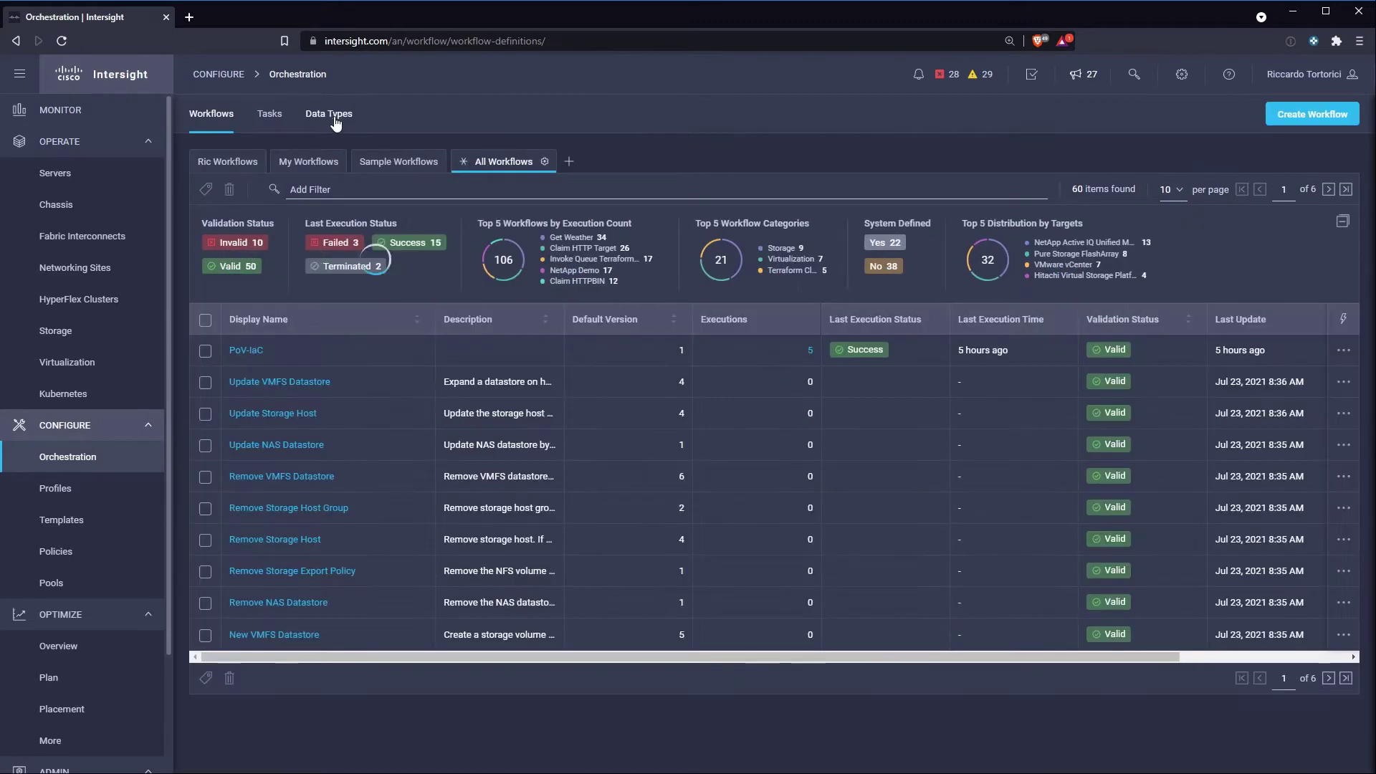
pyautogui.click(334, 117)
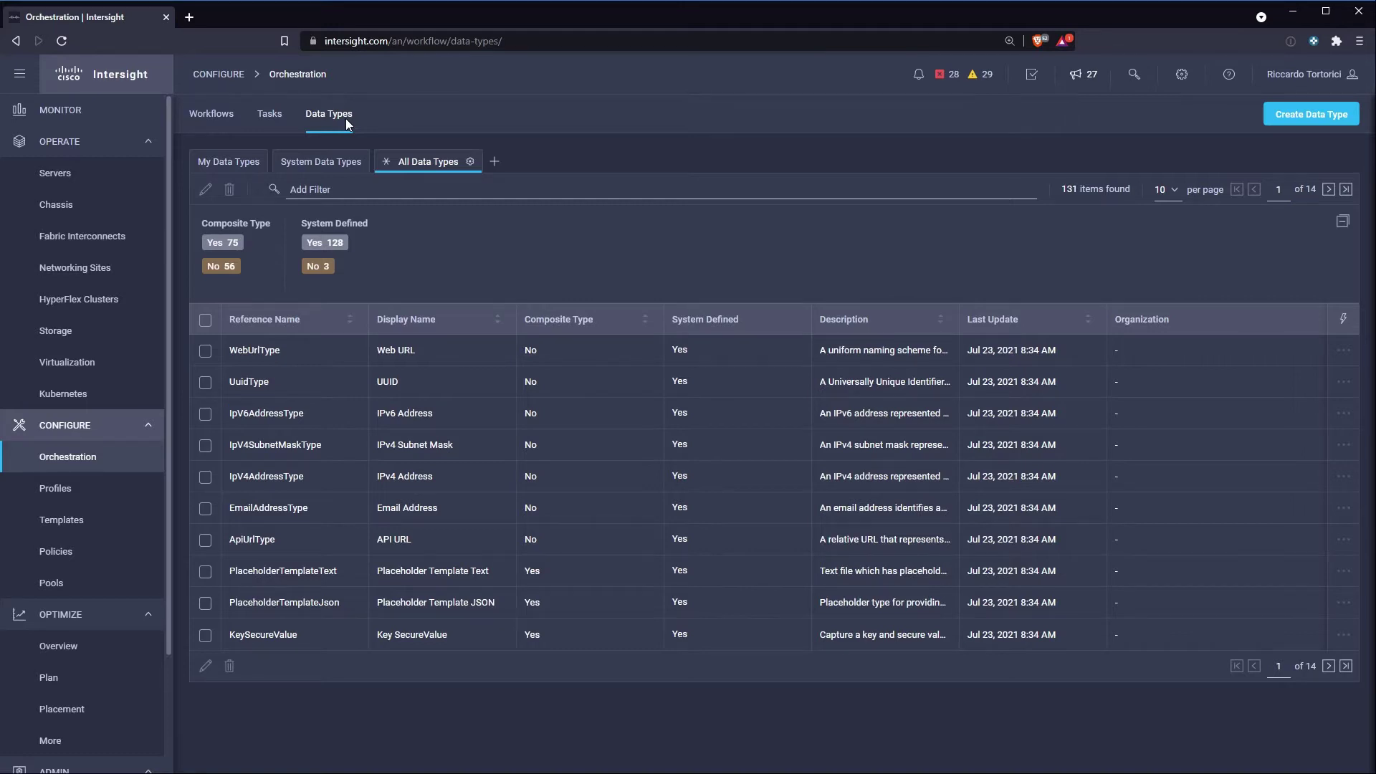
pyautogui.click(331, 163)
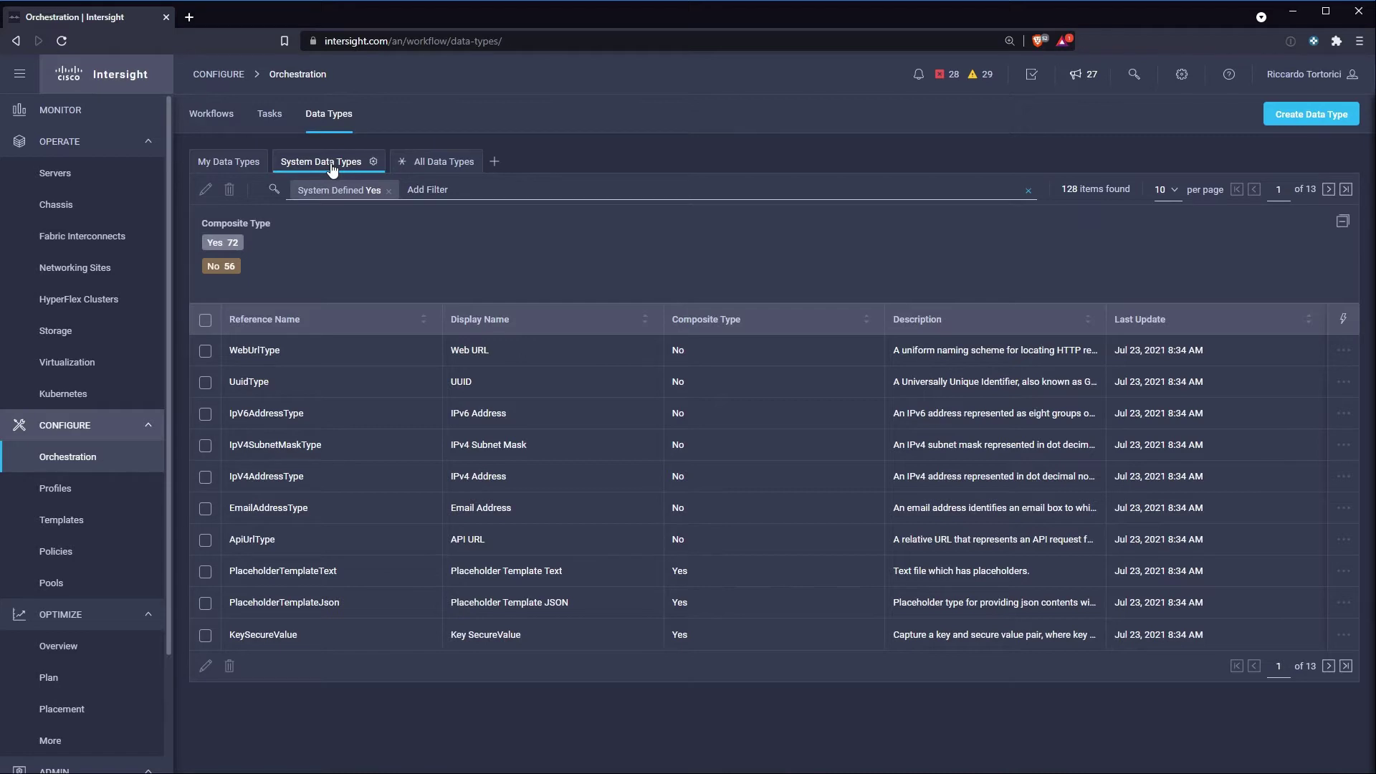
pyautogui.click(226, 163)
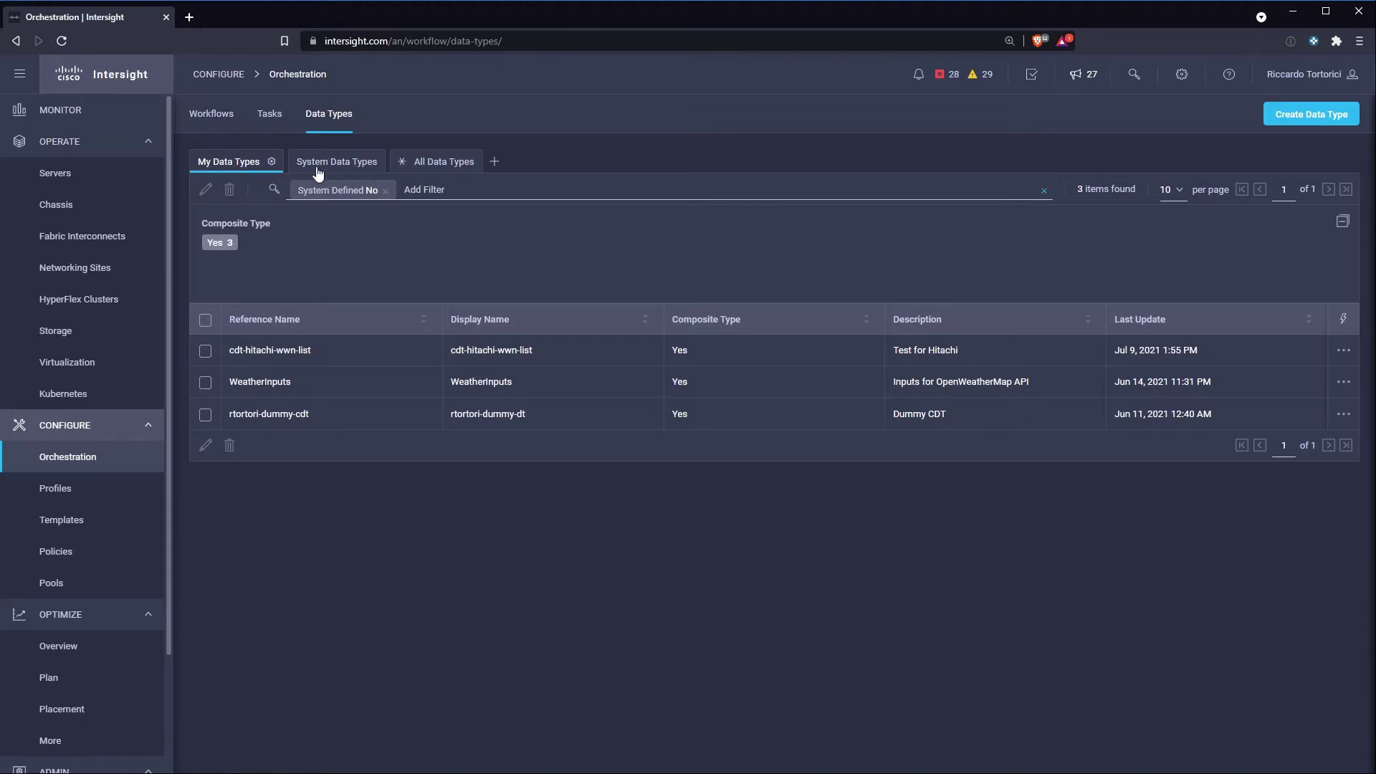
# Start a data type in the default organization named vmname, labelled 'Virtual Machine Name'
pyautogui.click(1298, 116)
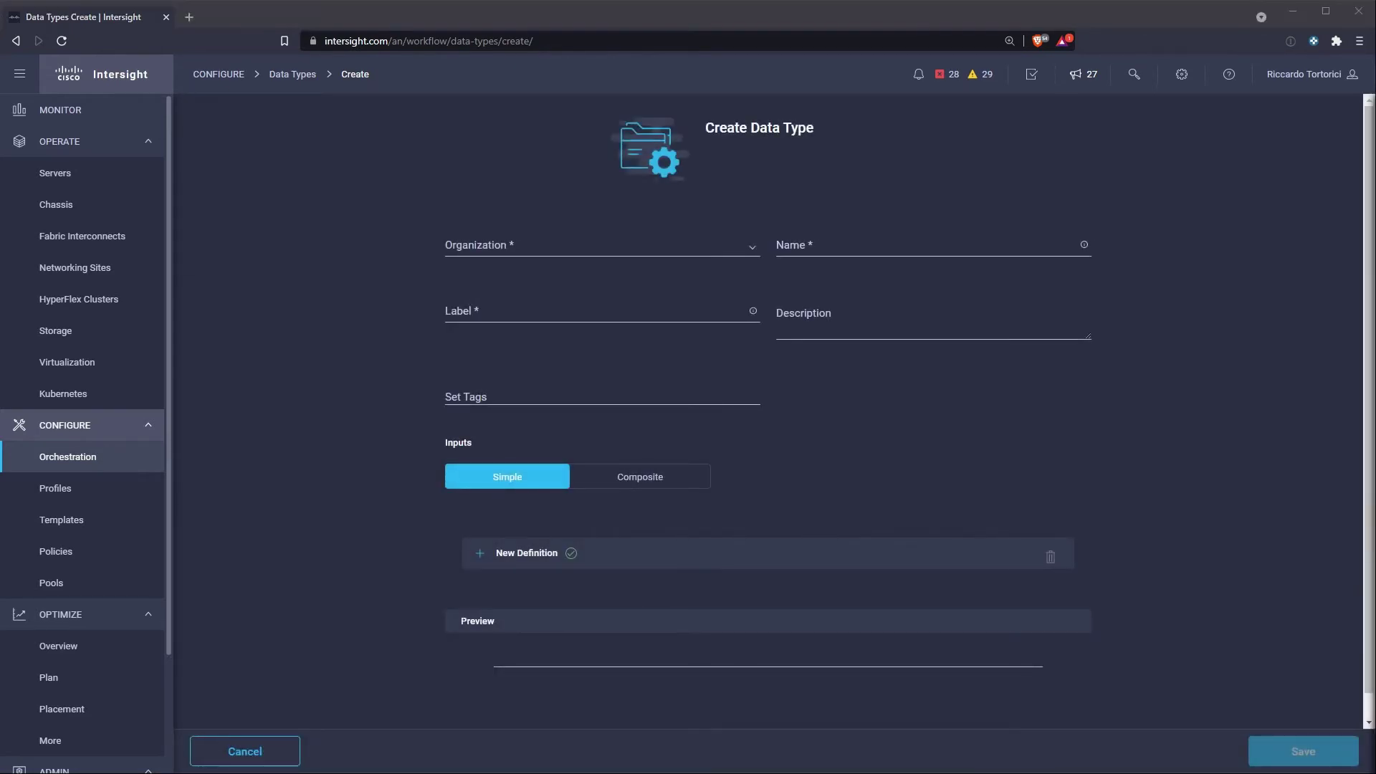
pyautogui.click(645, 247)
pyautogui.click(626, 268)
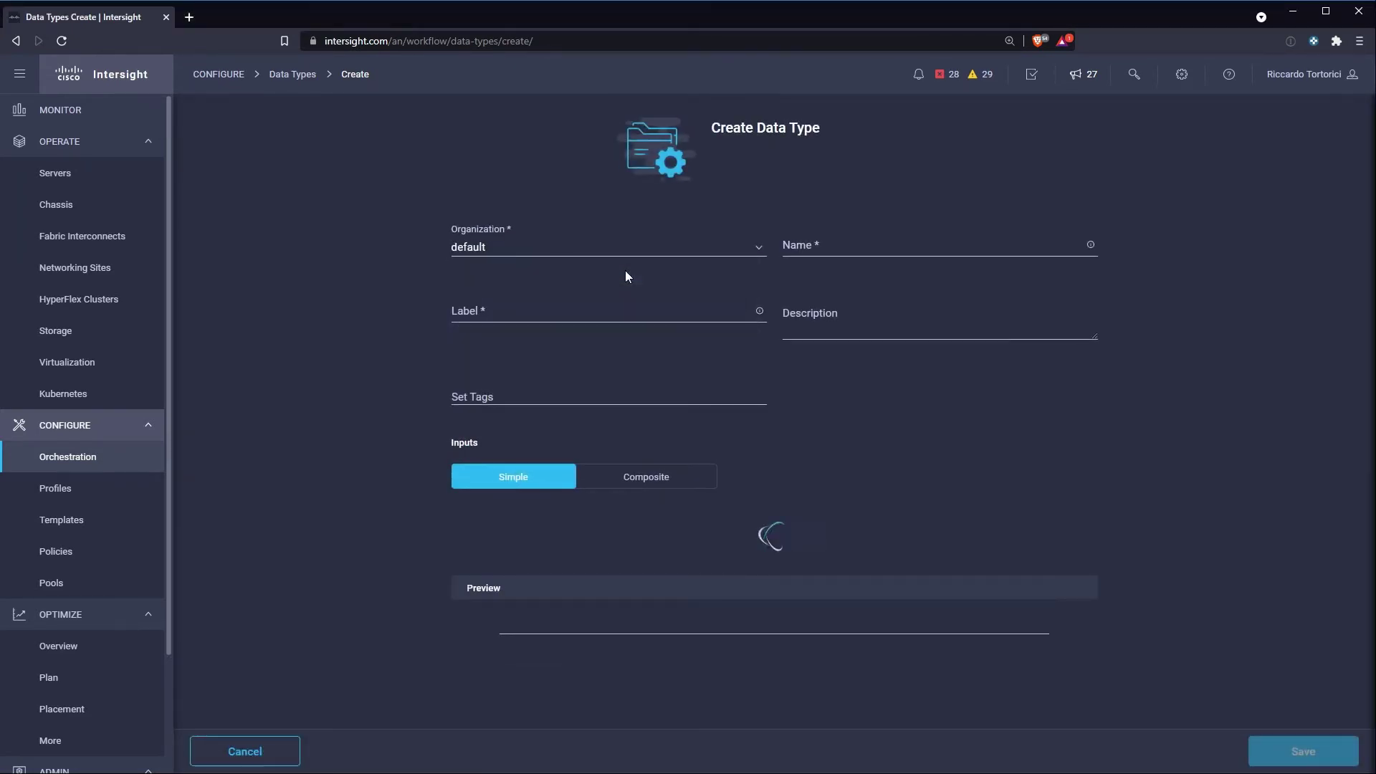
pyautogui.click(793, 249)
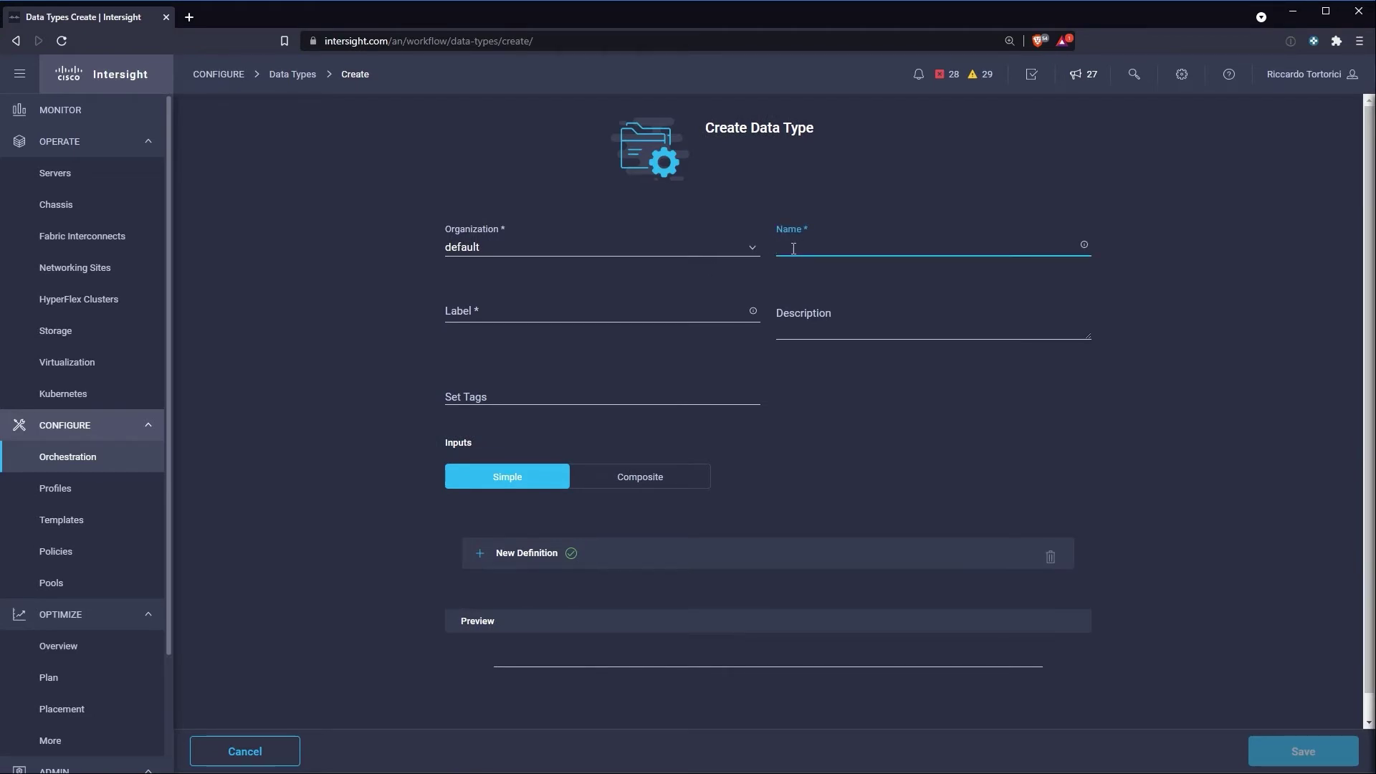
pyautogui.write('vmname')
pyautogui.press('Tab')
pyautogui.write('Virtual Machine Name')
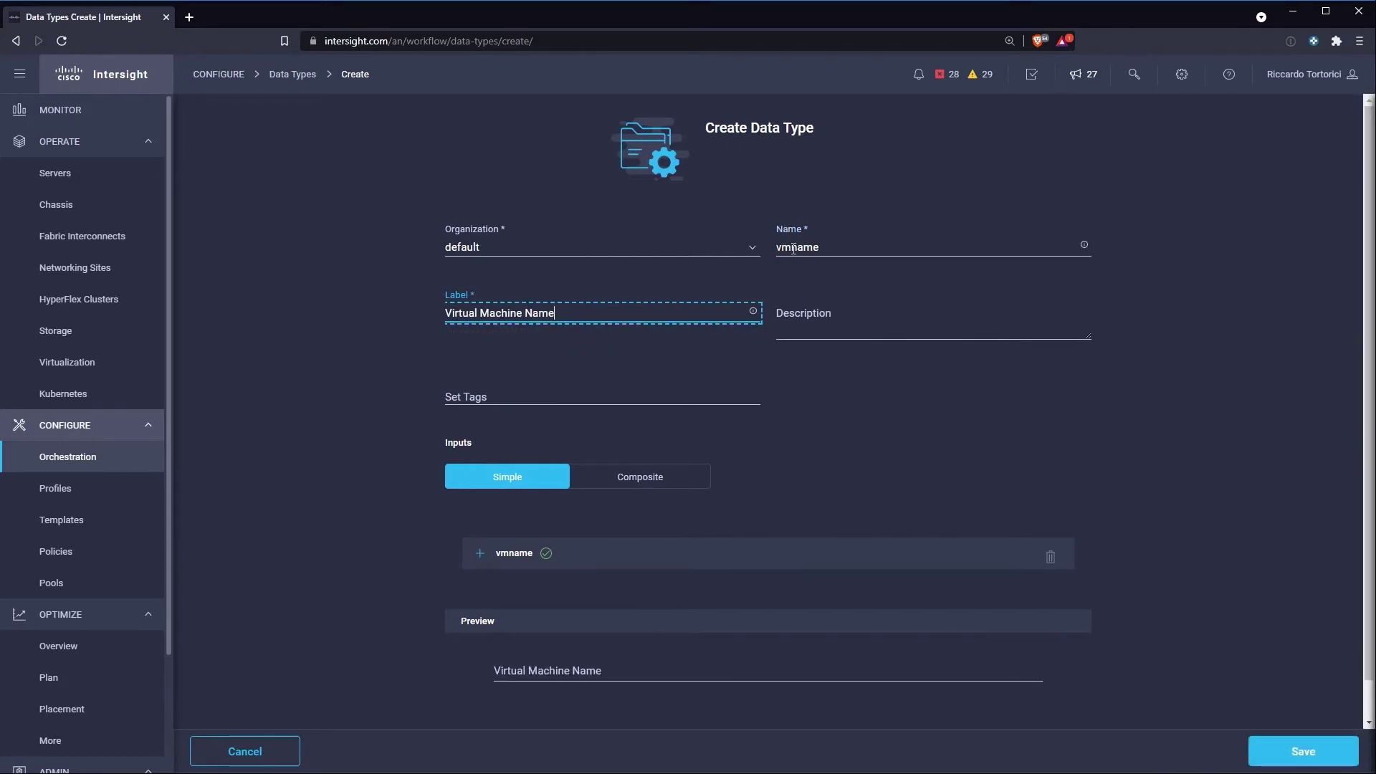
# Limit its string value to 5–10 characters matching regex ^vm-, then save the data type
pyautogui.click(480, 554)
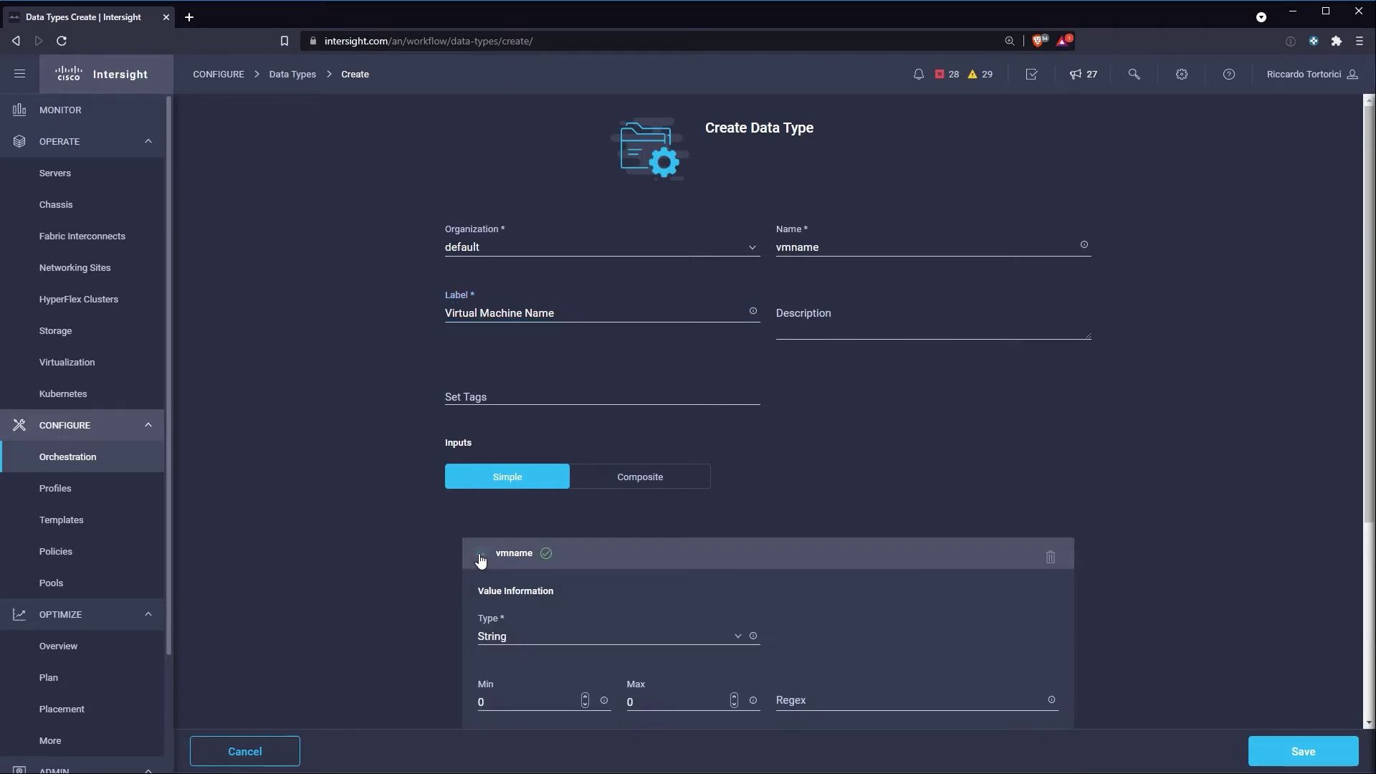
pyautogui.scroll(-3, 480, 560)
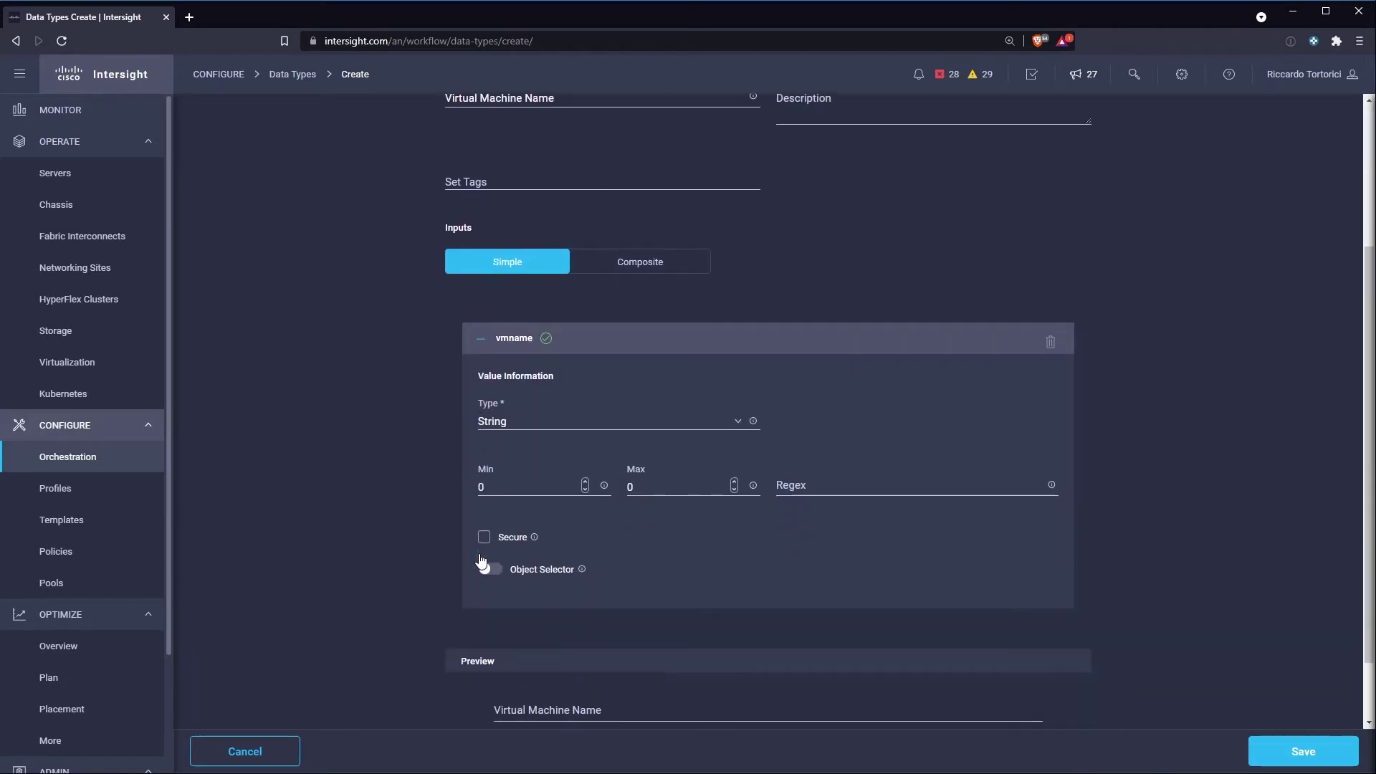
pyautogui.doubleClick(492, 487)
pyautogui.write('5')
pyautogui.doubleClick(628, 494)
pyautogui.write('10')
pyautogui.click(829, 485)
pyautogui.write('^vm-')
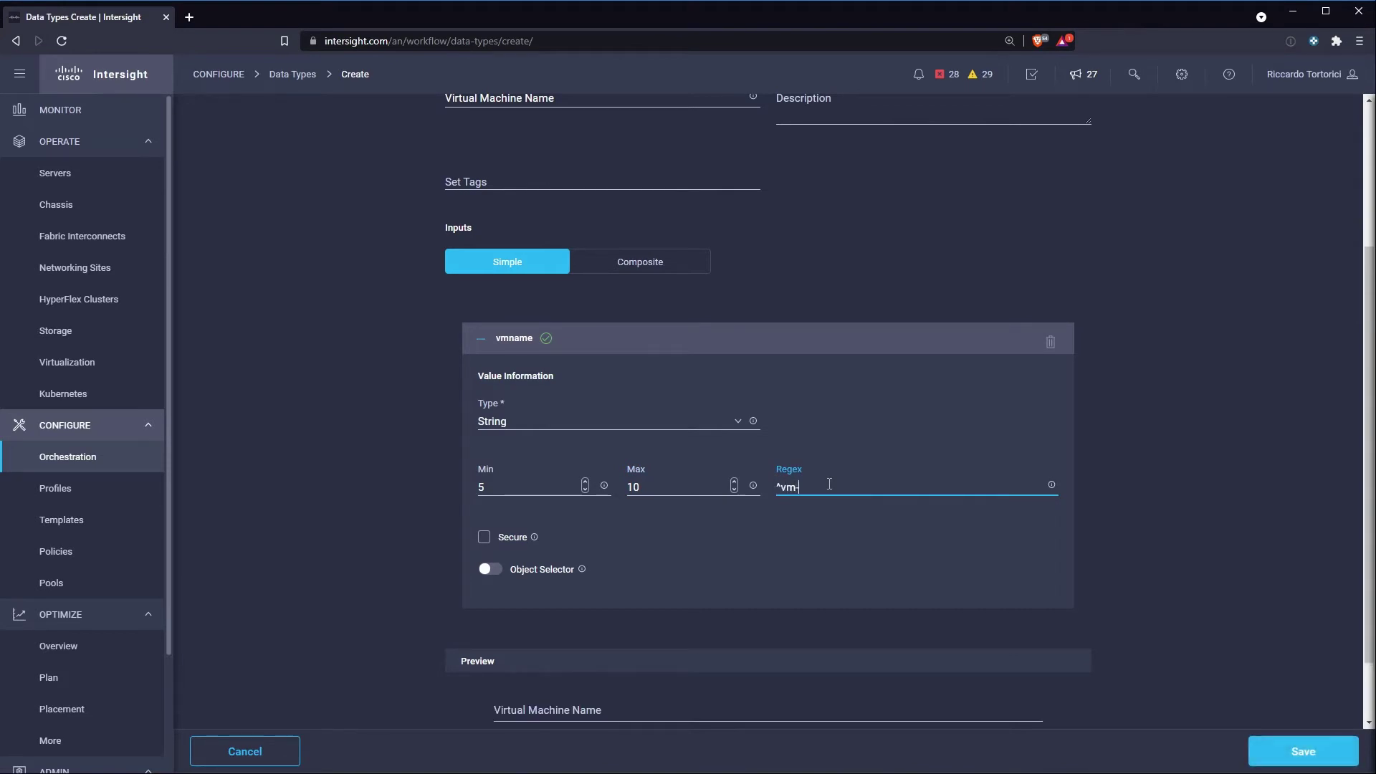
pyautogui.click(1281, 751)
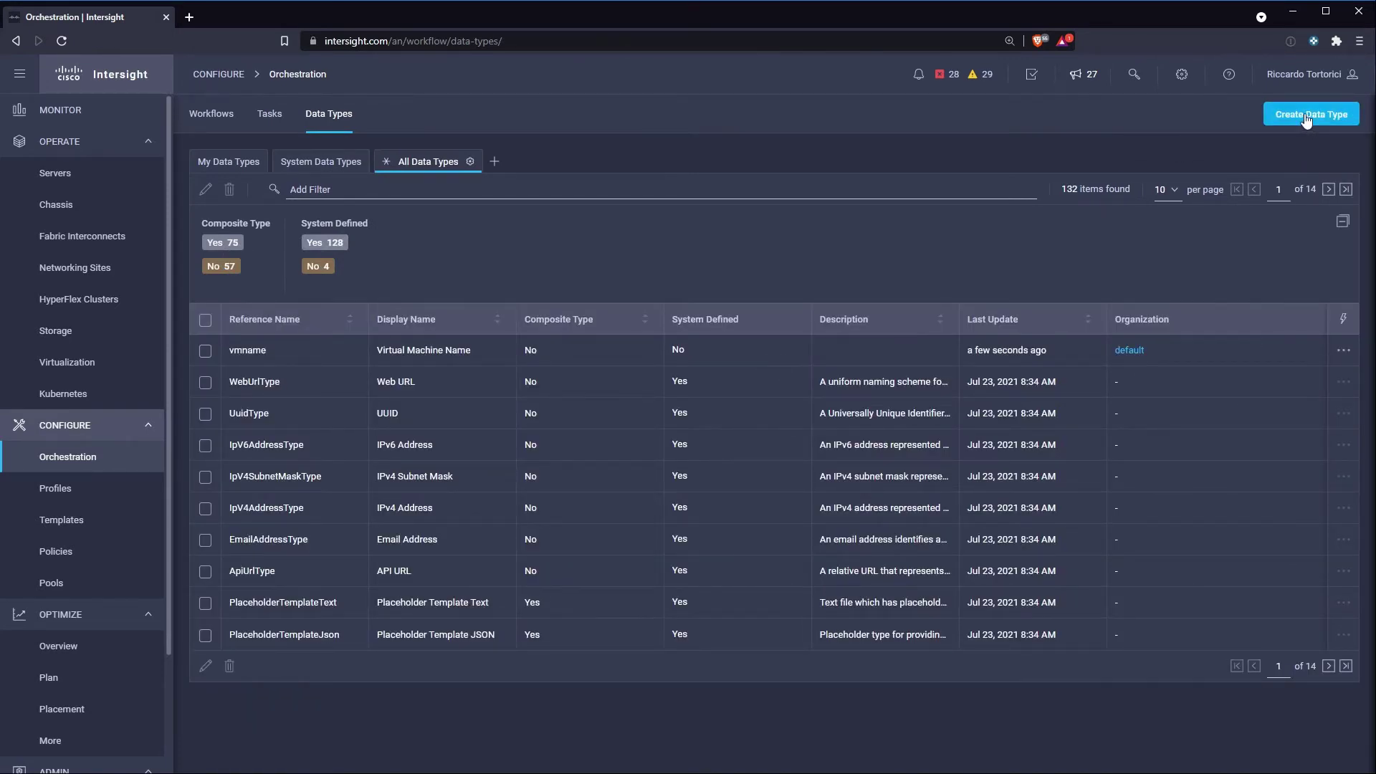
# Start another default-organization data type named vmspecs, labelled 'Virtual Machine Specs', using composite inputs
pyautogui.click(1306, 119)
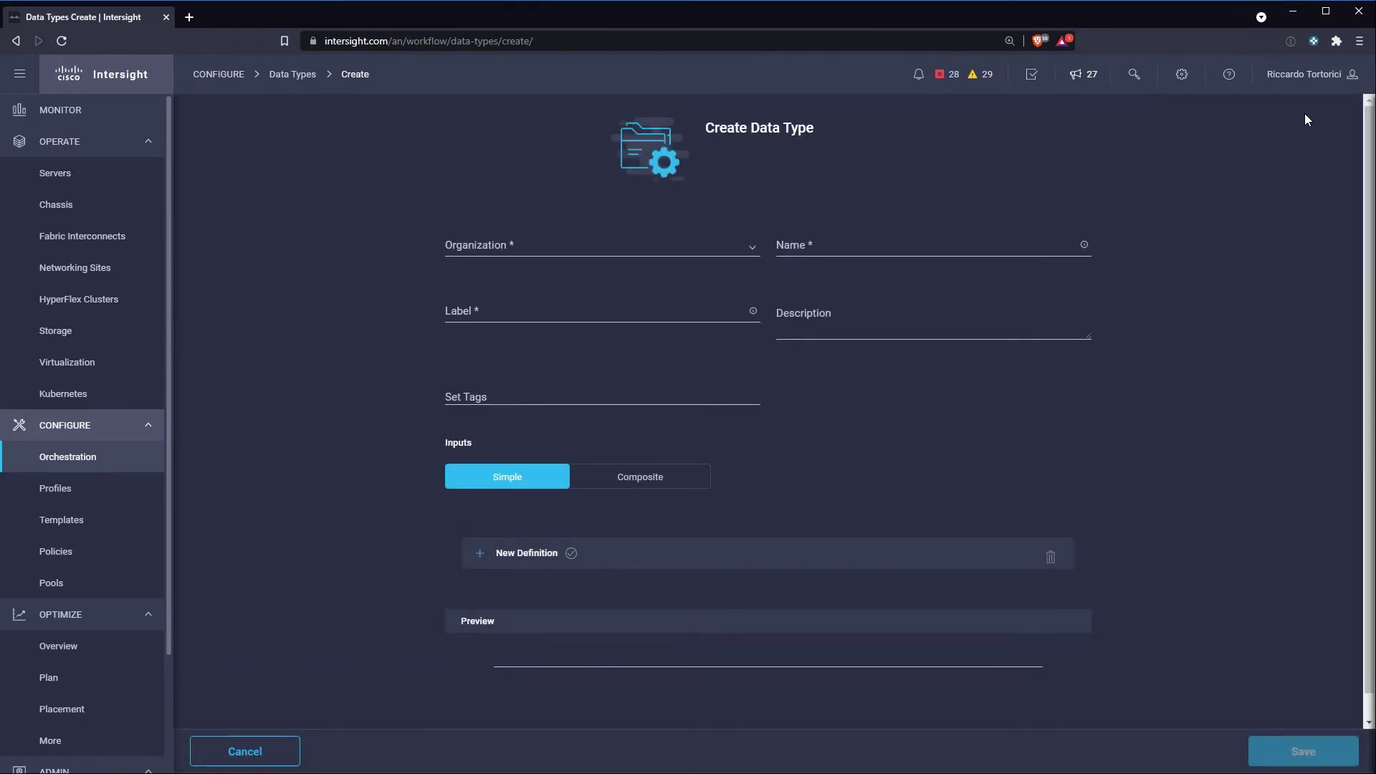
pyautogui.click(676, 252)
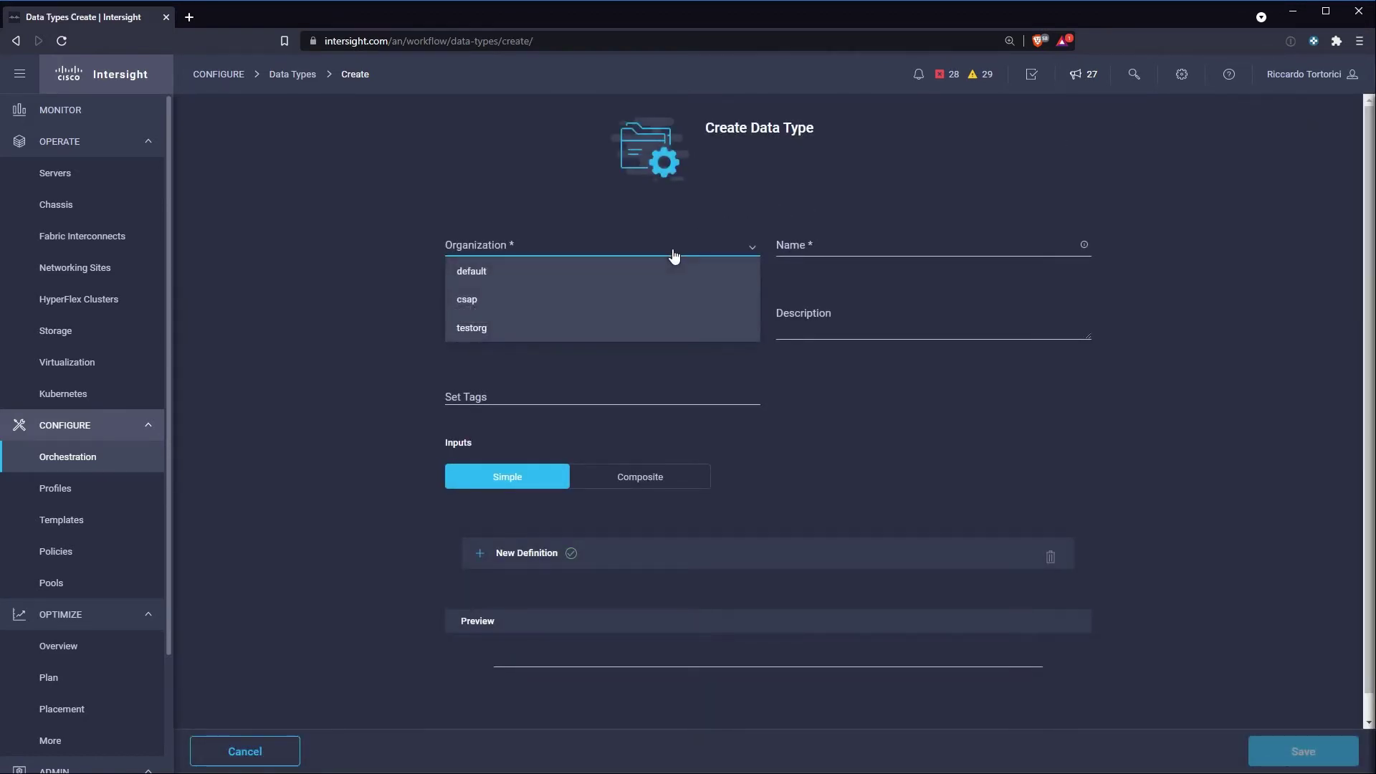
pyautogui.click(656, 268)
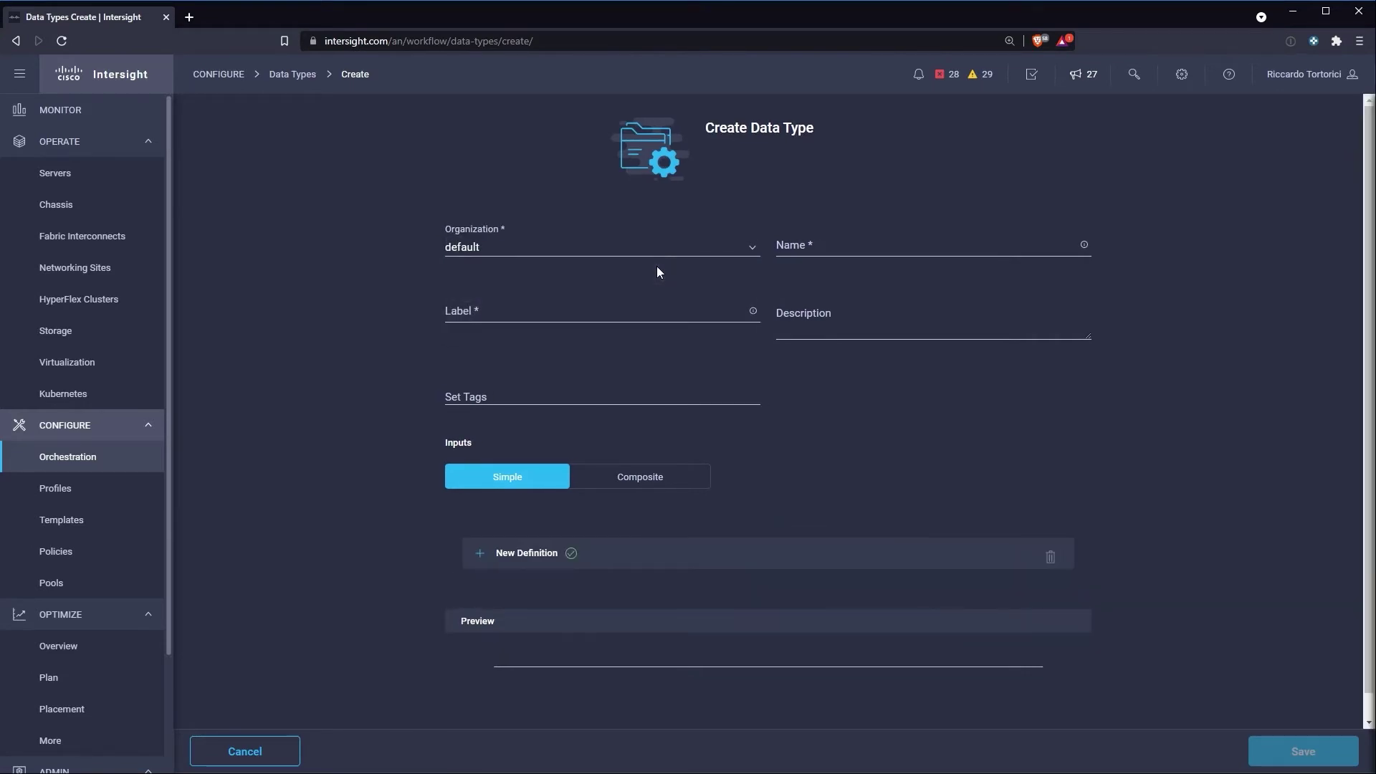
pyautogui.click(805, 242)
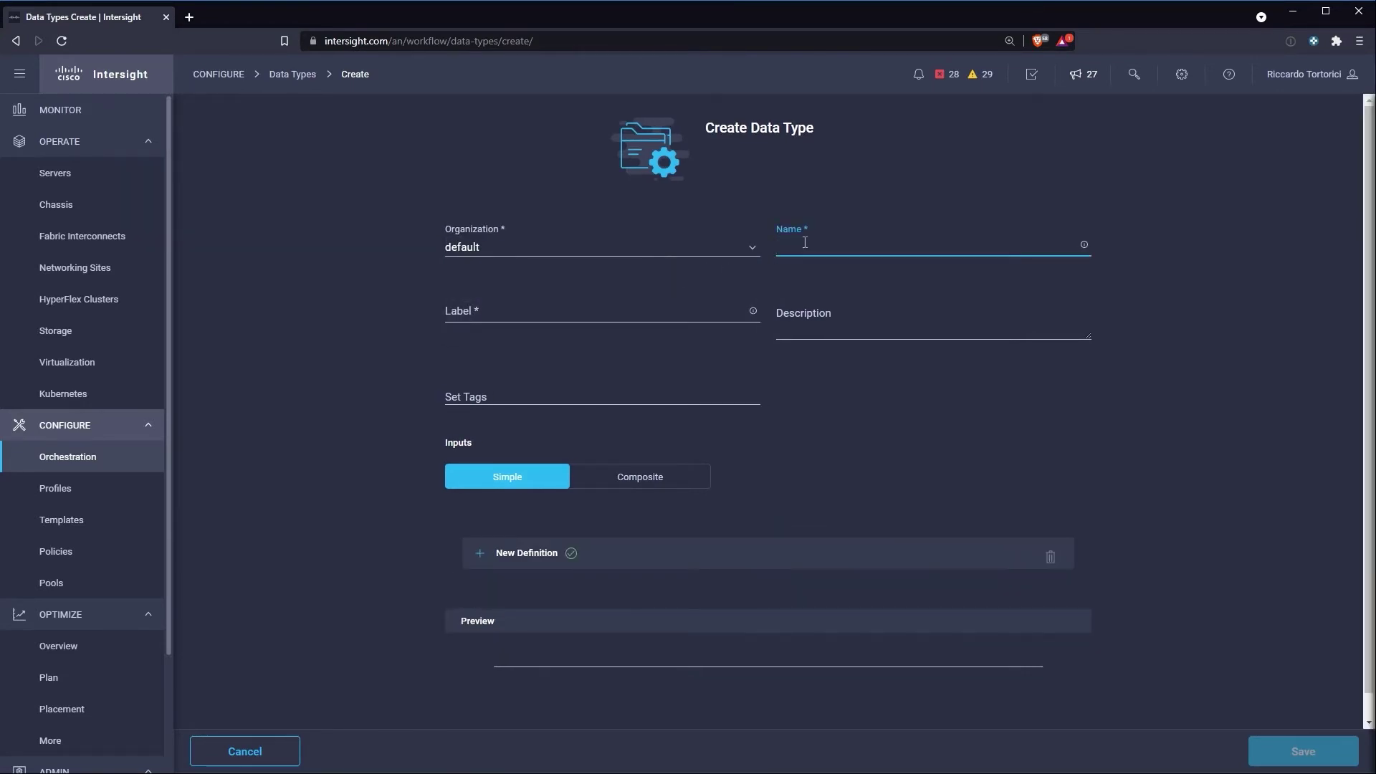
pyautogui.write('vmspecs')
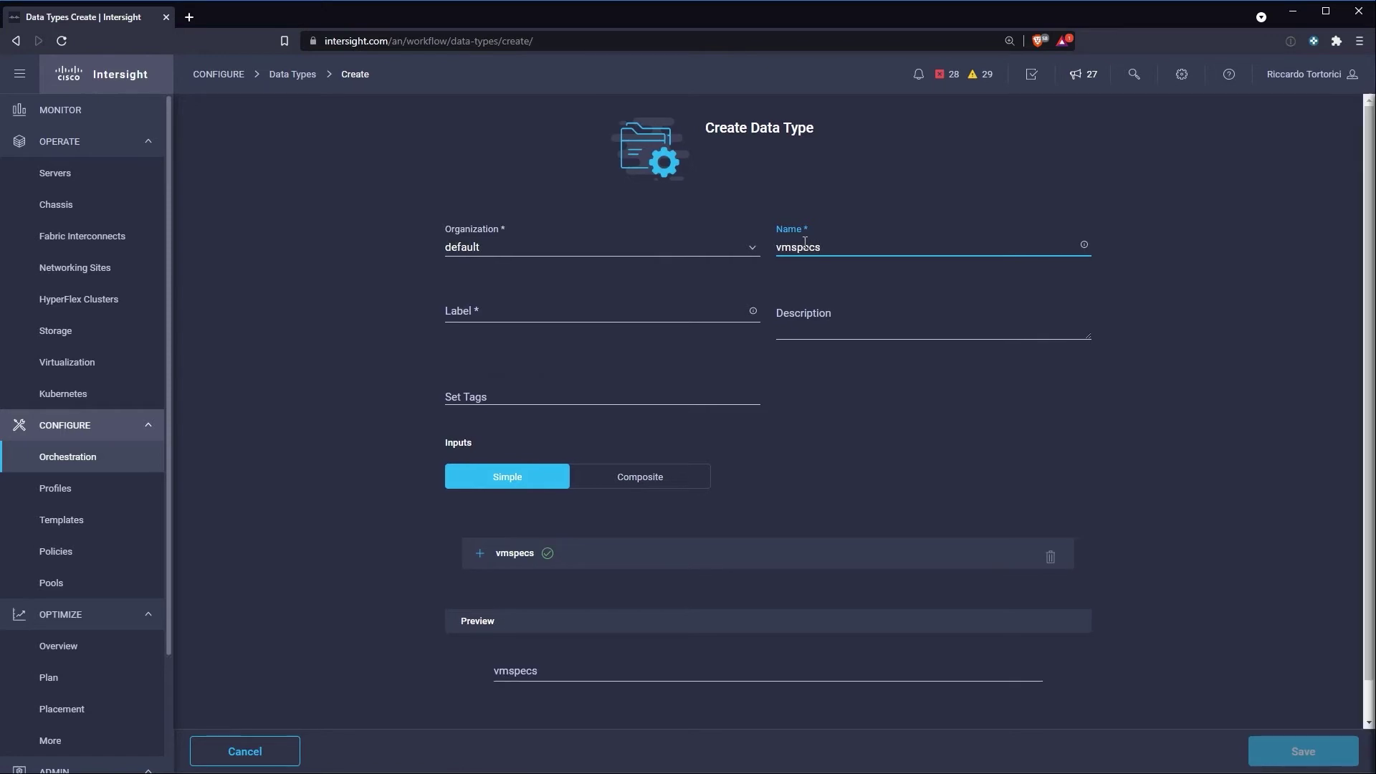
pyautogui.click(605, 313)
pyautogui.write('Vir')
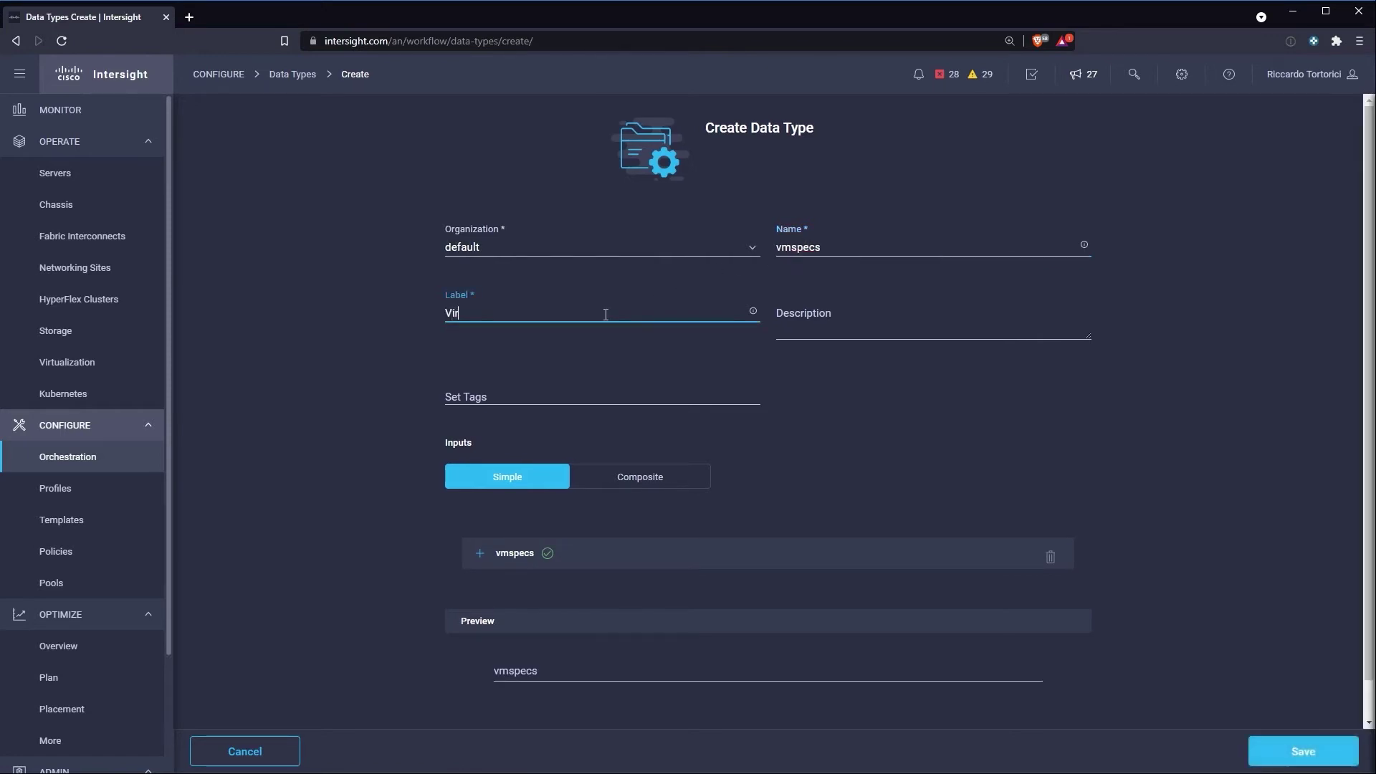
pyautogui.write('tual Machine Specs')
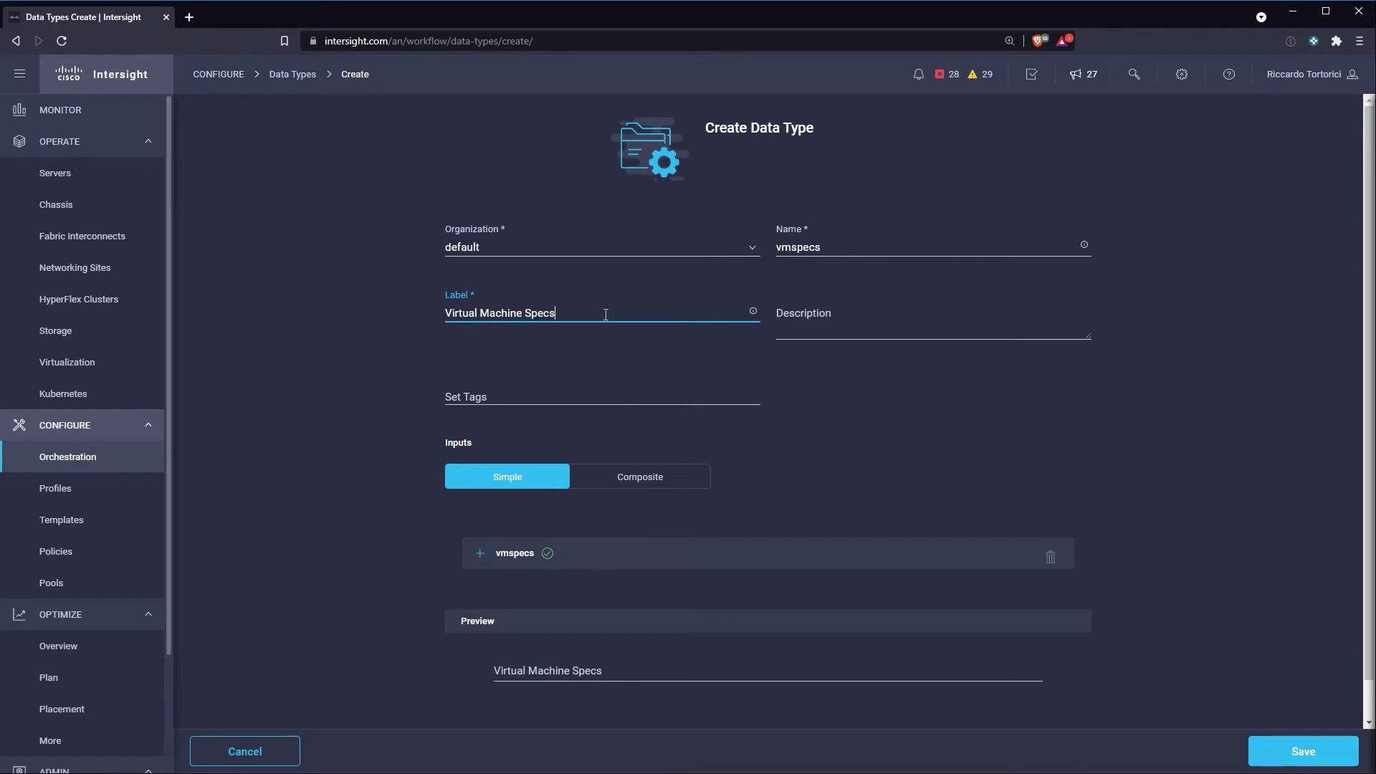
pyautogui.click(635, 478)
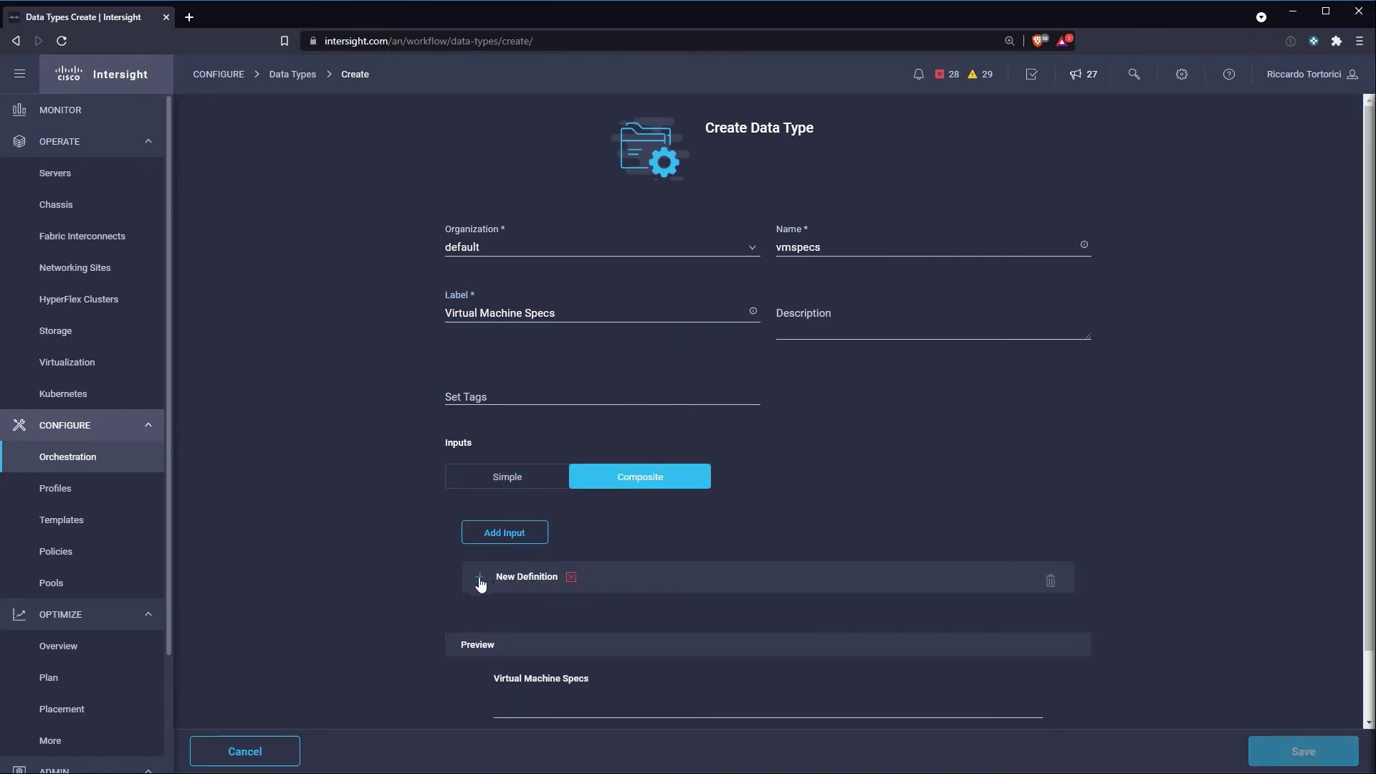
# Define the first member, vmname, with length 5–10 and regex ^vm-
pyautogui.click(480, 579)
pyautogui.scroll(-4, 440, 591)
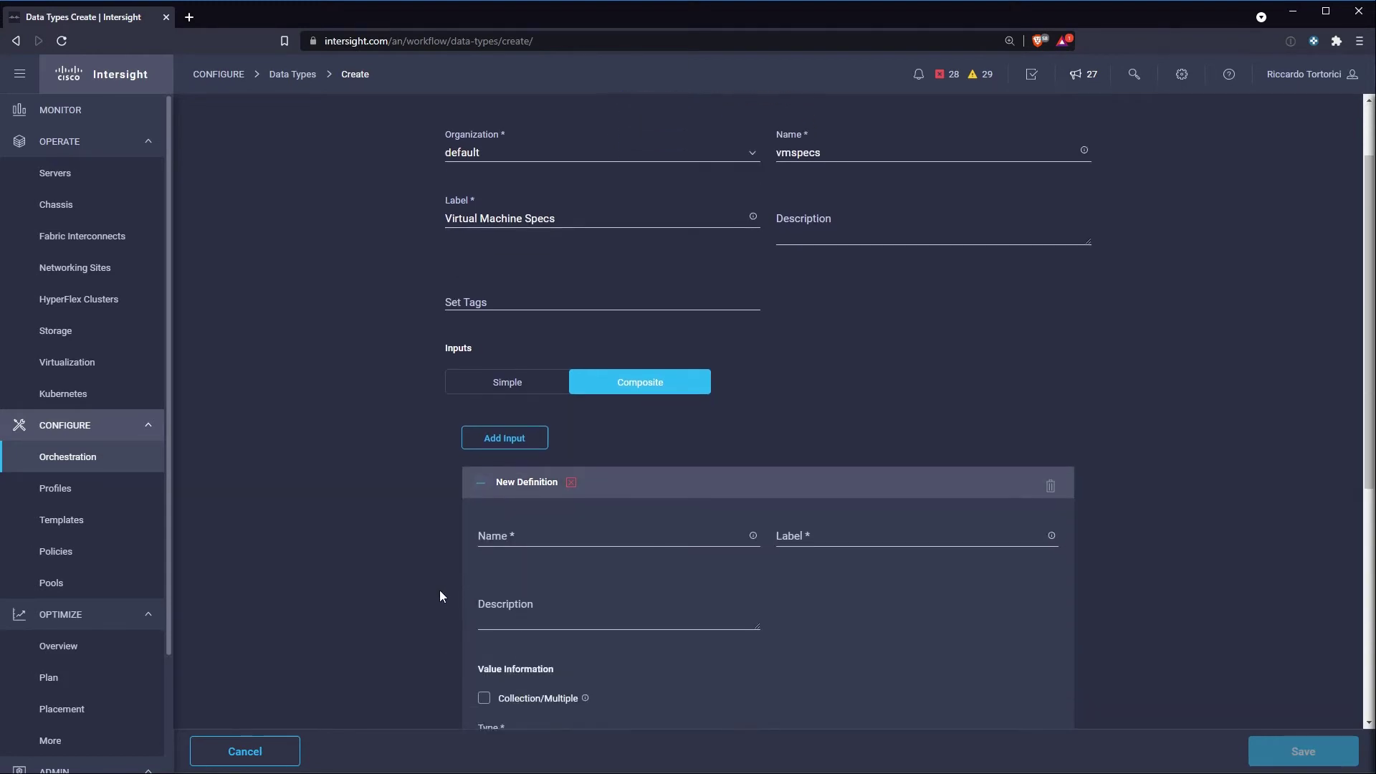
pyautogui.click(509, 351)
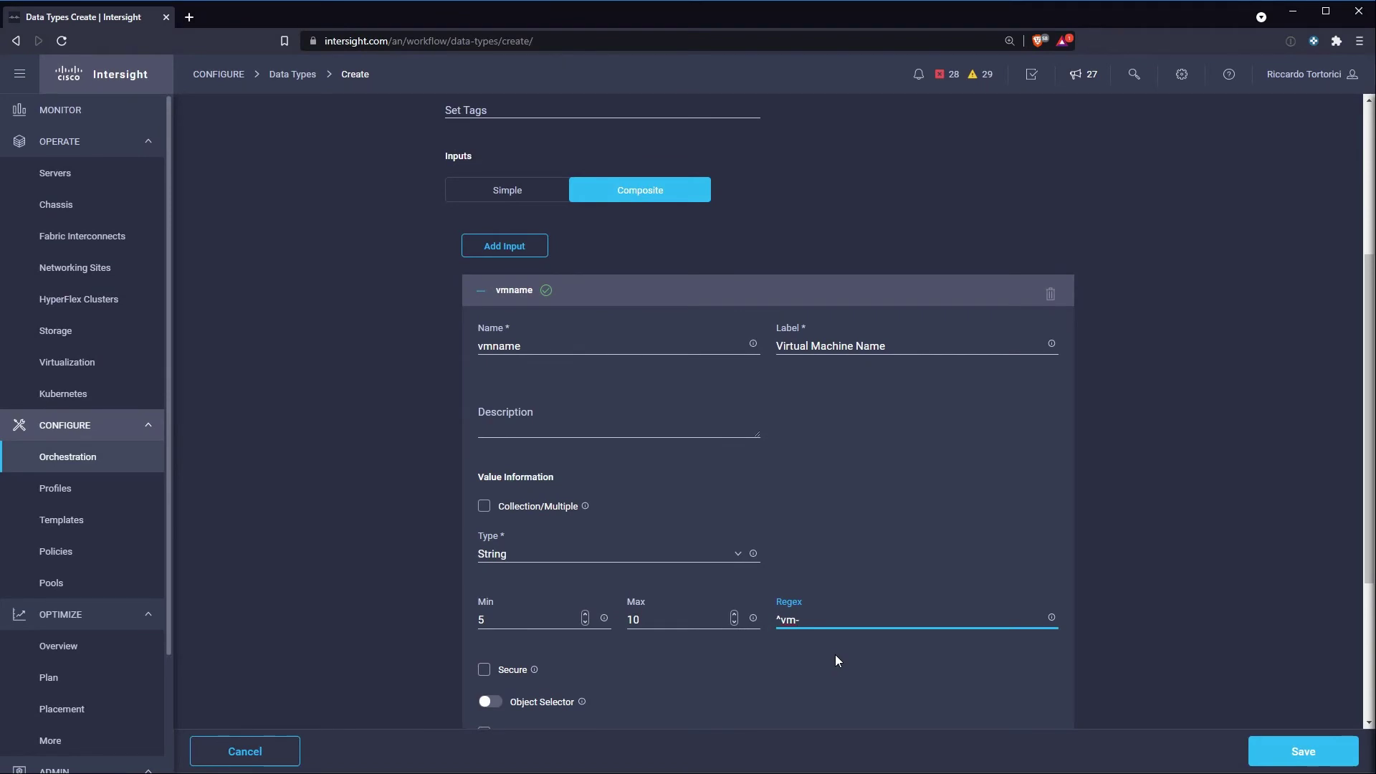
# Add a second member definition named CPUs
pyautogui.click(513, 251)
pyautogui.scroll(-3, 434, 518)
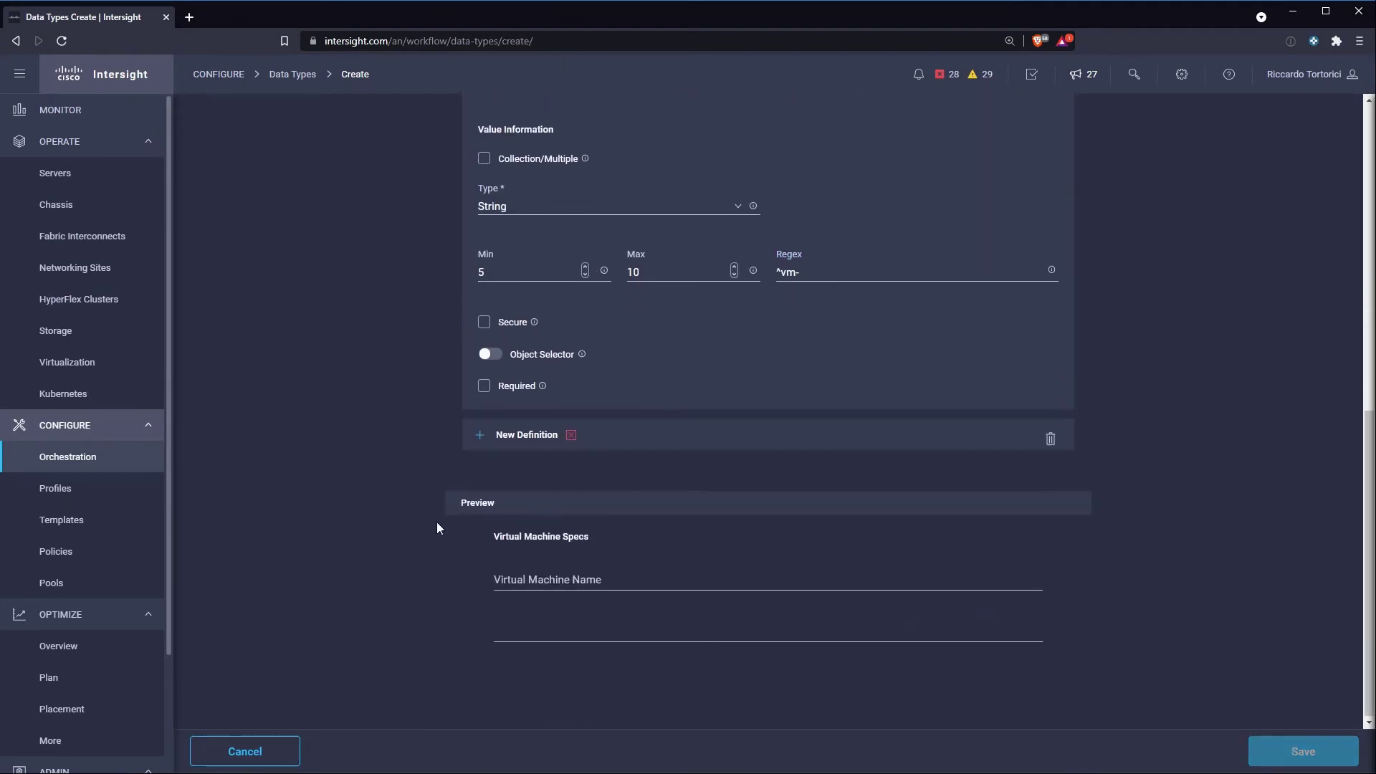
pyautogui.click(473, 443)
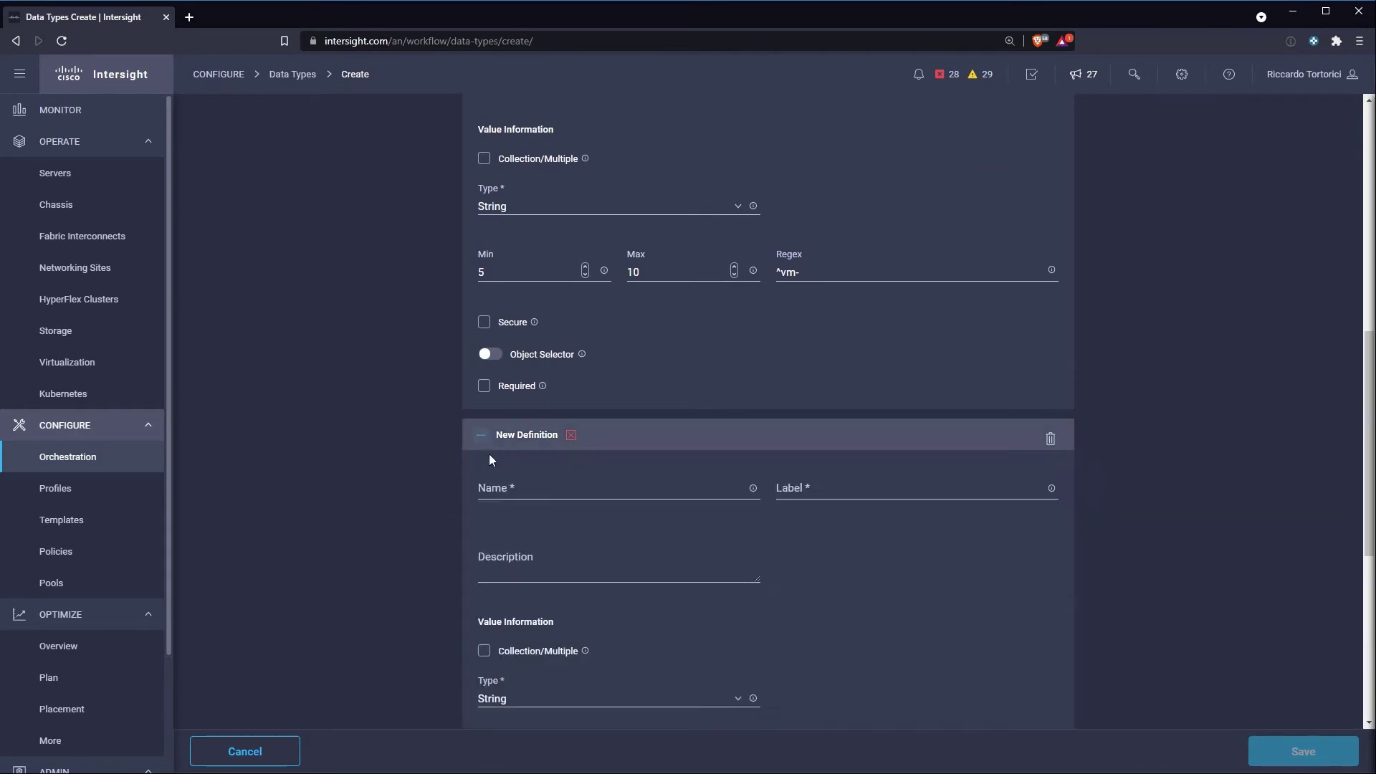
pyautogui.click(511, 489)
pyautogui.write('CPUs')
pyautogui.click(802, 488)
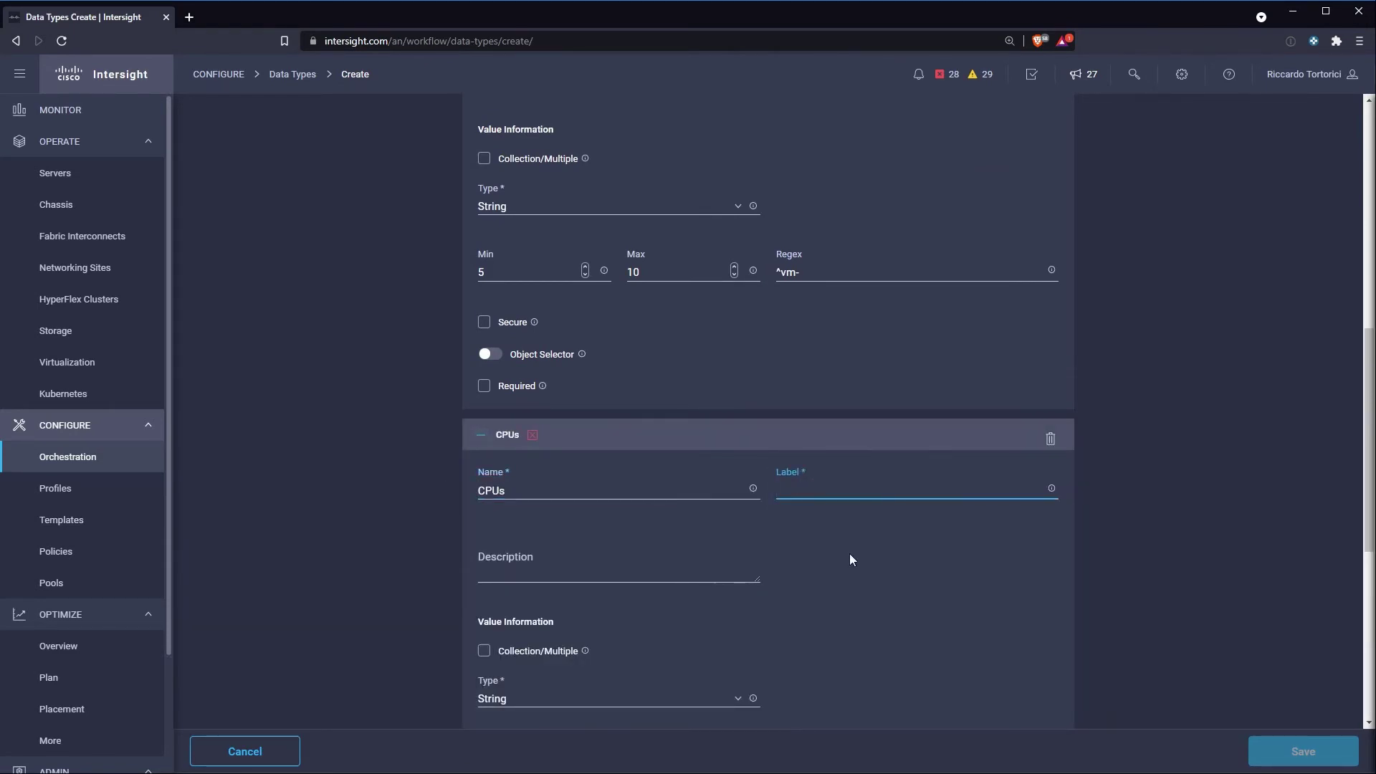
pyautogui.write('CPUs')
# Make CPUs an Integer ranging from minimum 1 to maximum 4
pyautogui.scroll(-2, 850, 554)
pyautogui.scroll(-1, 851, 559)
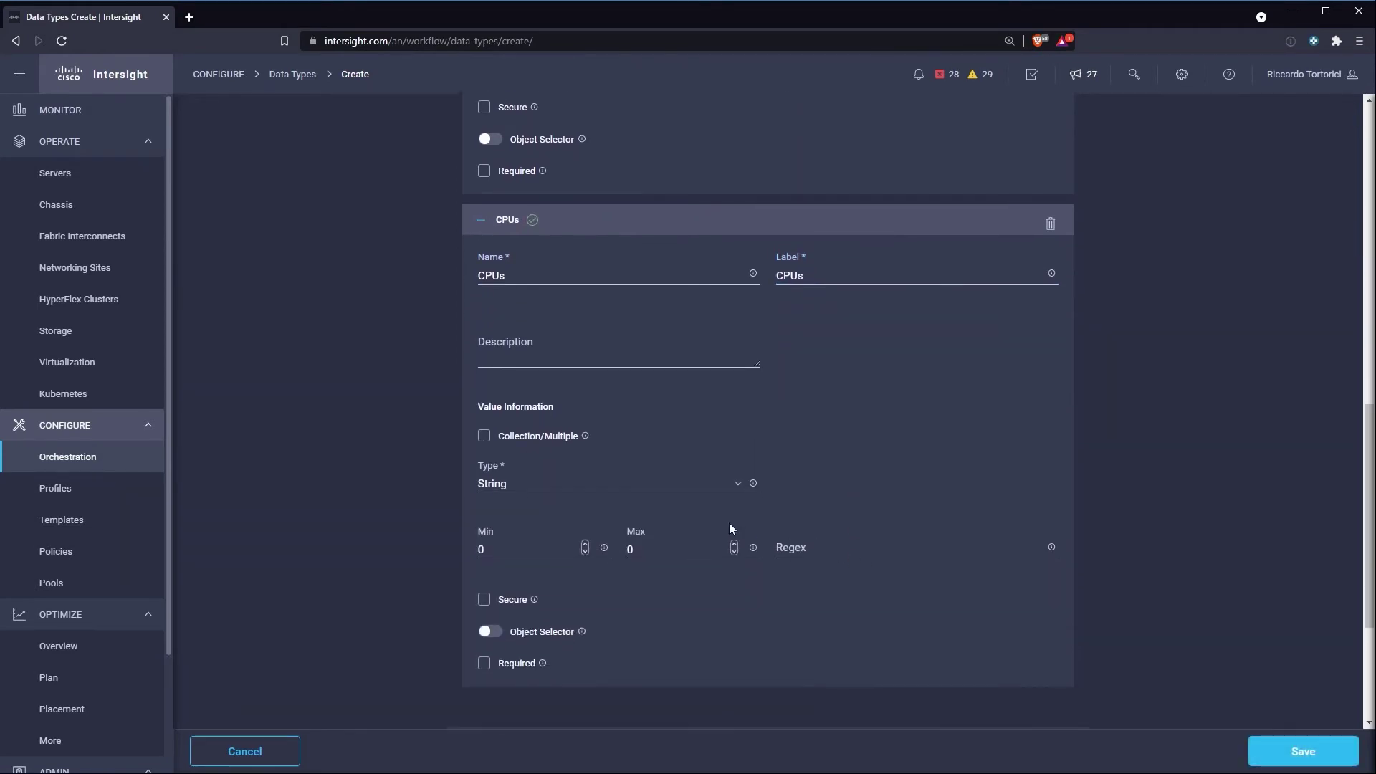
pyautogui.click(678, 495)
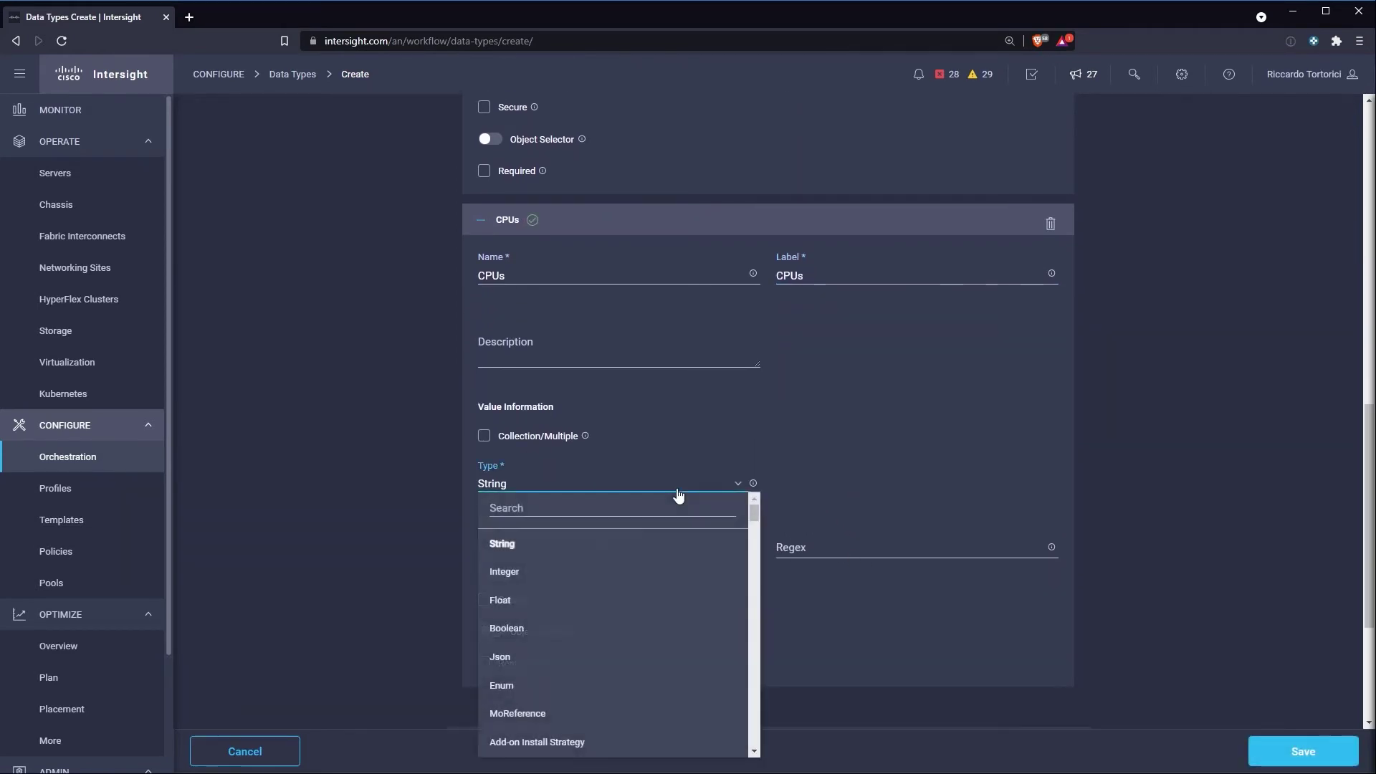
pyautogui.click(562, 574)
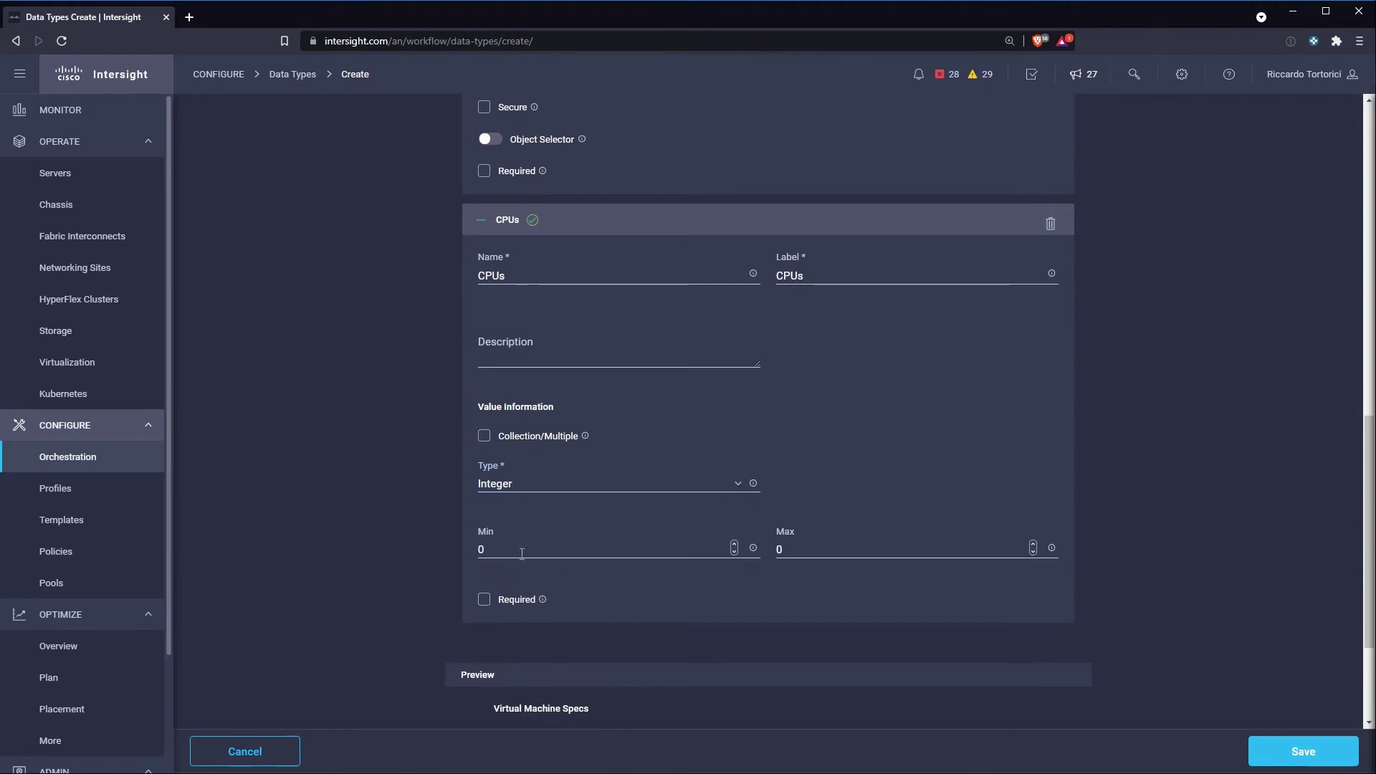
pyautogui.click(562, 570)
pyautogui.press('Up')
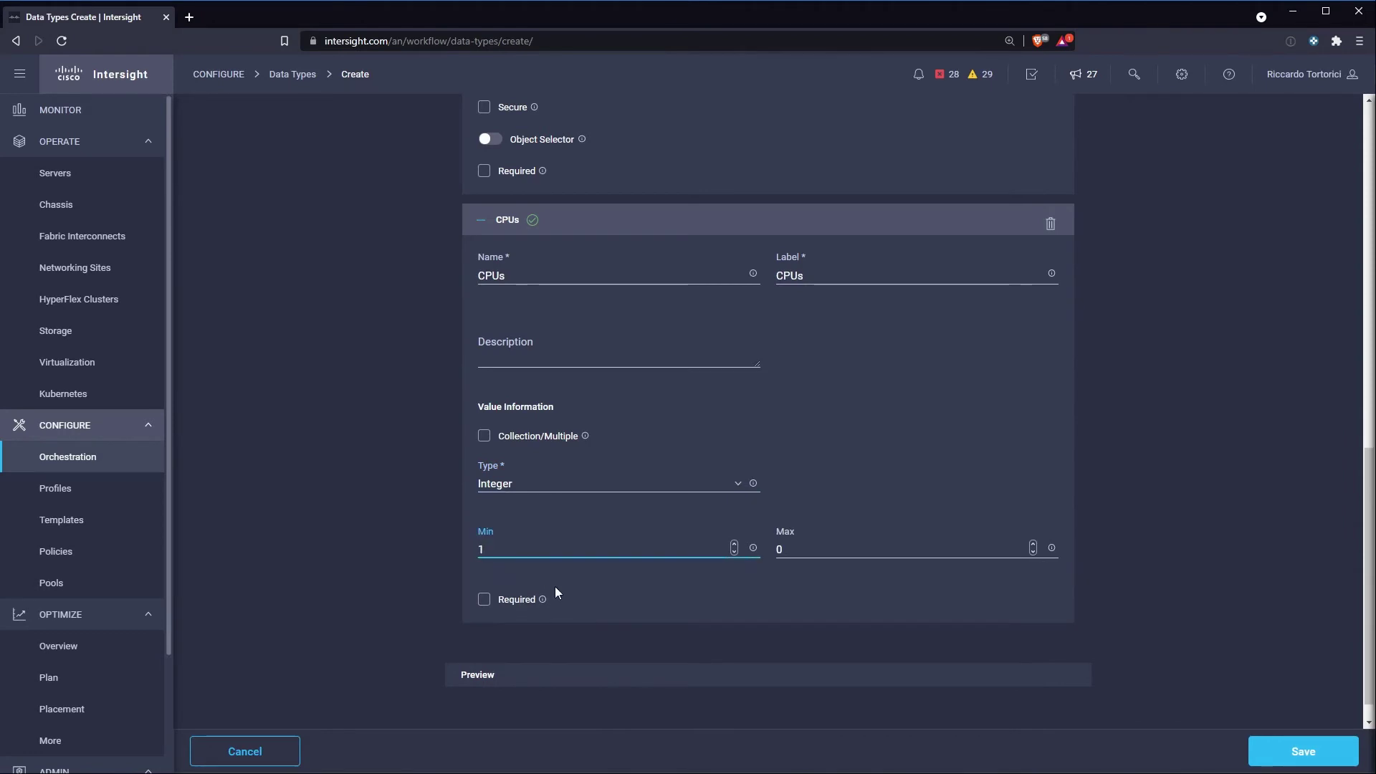
pyautogui.click(813, 553)
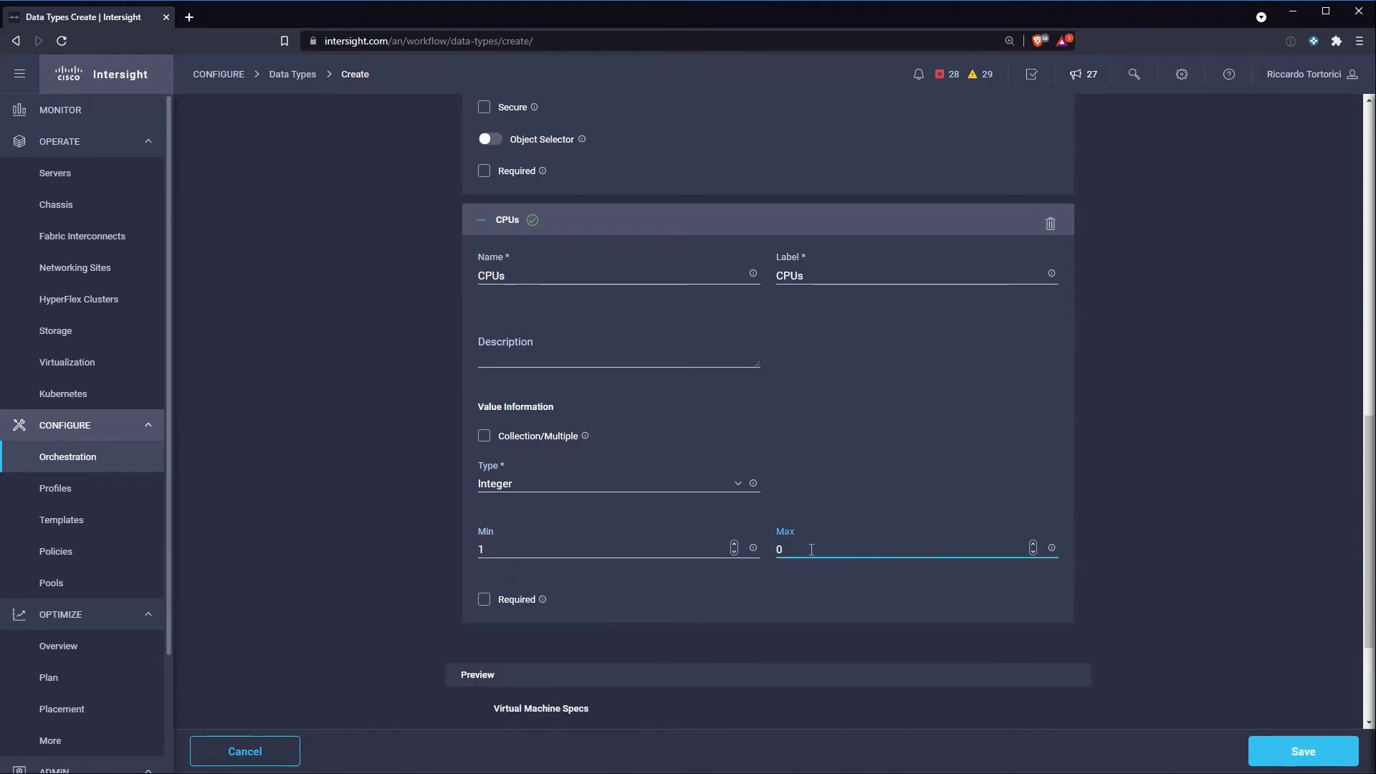
pyautogui.press('BackSpace')
pyautogui.write('4')
pyautogui.scroll(-3, 810, 549)
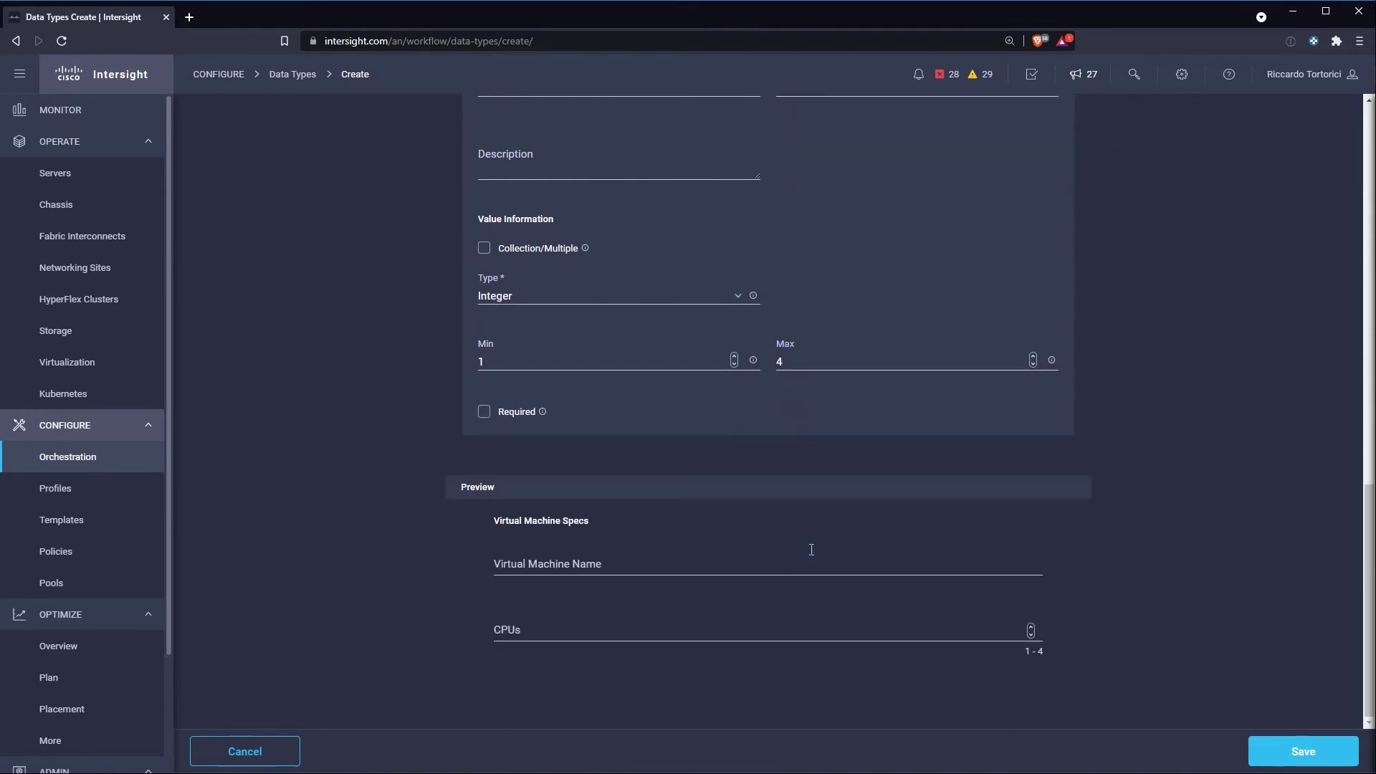
# Check the preview with name vm-test and 2 CPUs, then save the vmspecs data type
pyautogui.click(812, 559)
pyautogui.write('test')
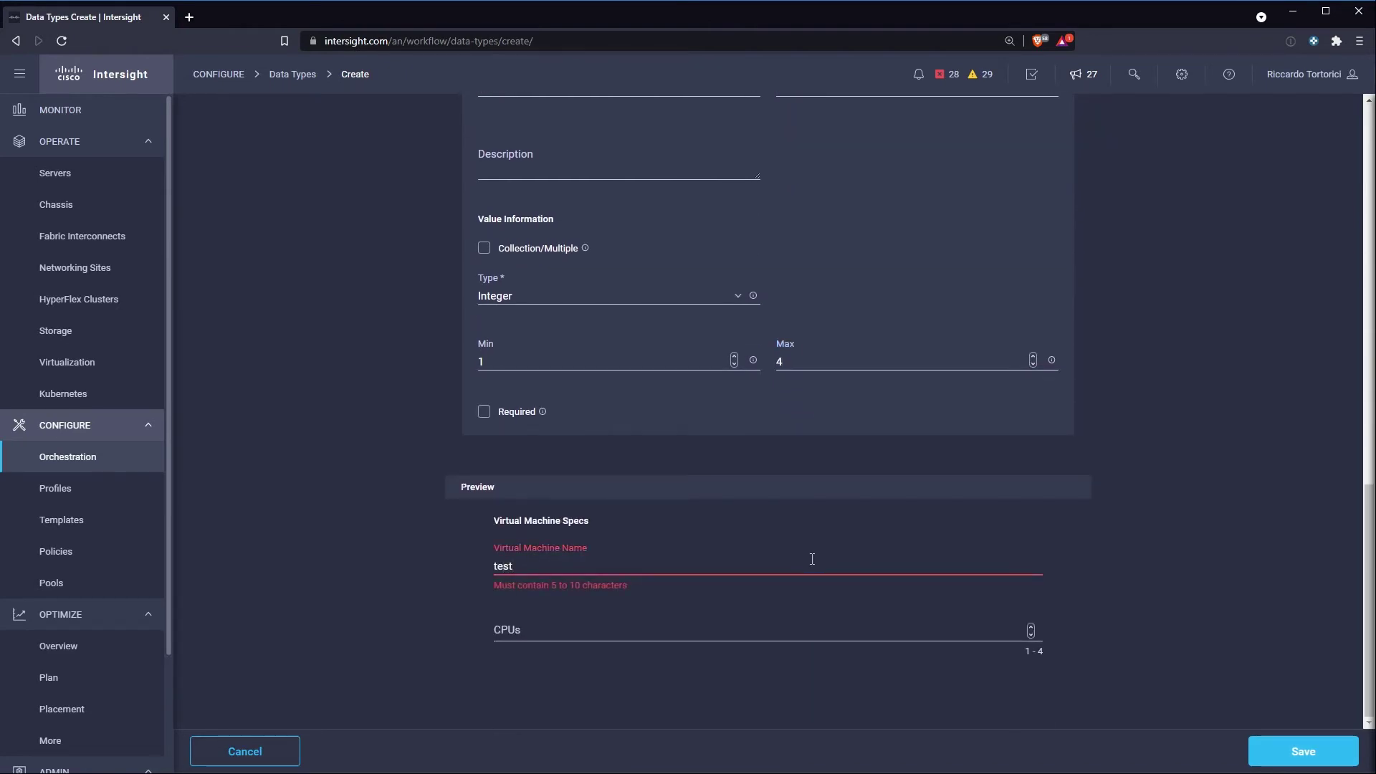
pyautogui.press('BackSpace')
pyautogui.press('BackSpace')
pyautogui.press('BackSpace')
pyautogui.press('BackSpace')
pyautogui.write('vm-test')
pyautogui.click(734, 632)
pyautogui.write('5')
pyautogui.press('BackSpace')
pyautogui.write('2')
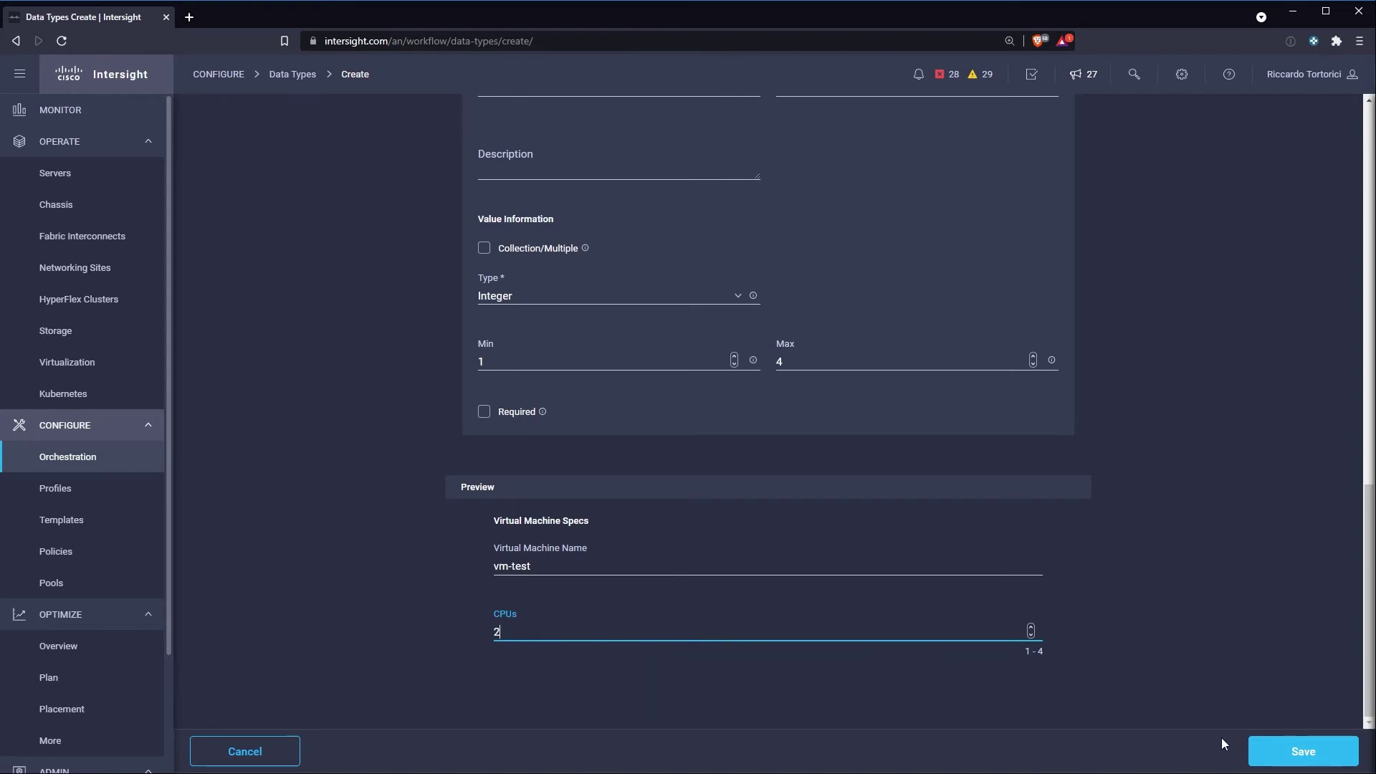
pyautogui.click(1260, 756)
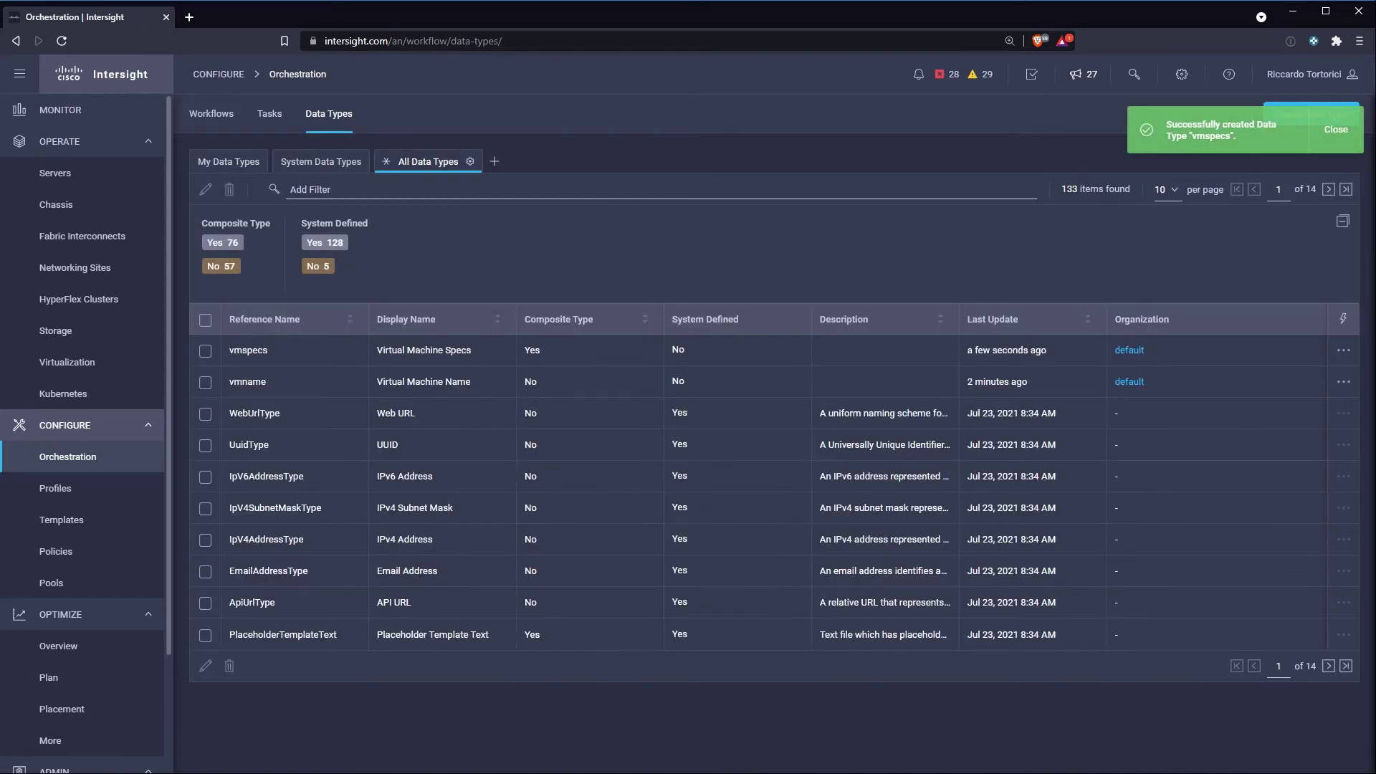
pyautogui.click(229, 162)
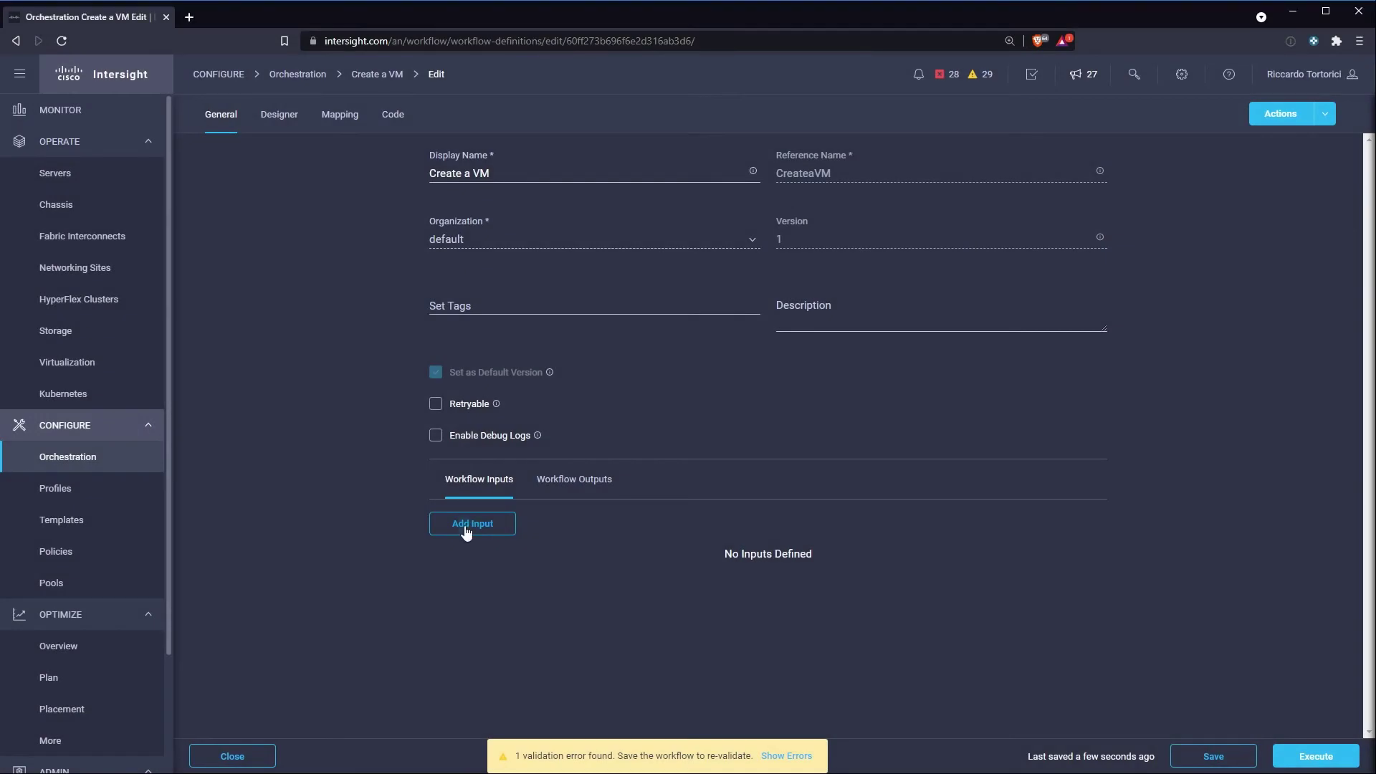
# Add a workflow input 'Virtual Machine Name' with reference vmname, marked Required
pyautogui.click(469, 525)
pyautogui.click(470, 201)
pyautogui.write('Virtual MAchine Name')
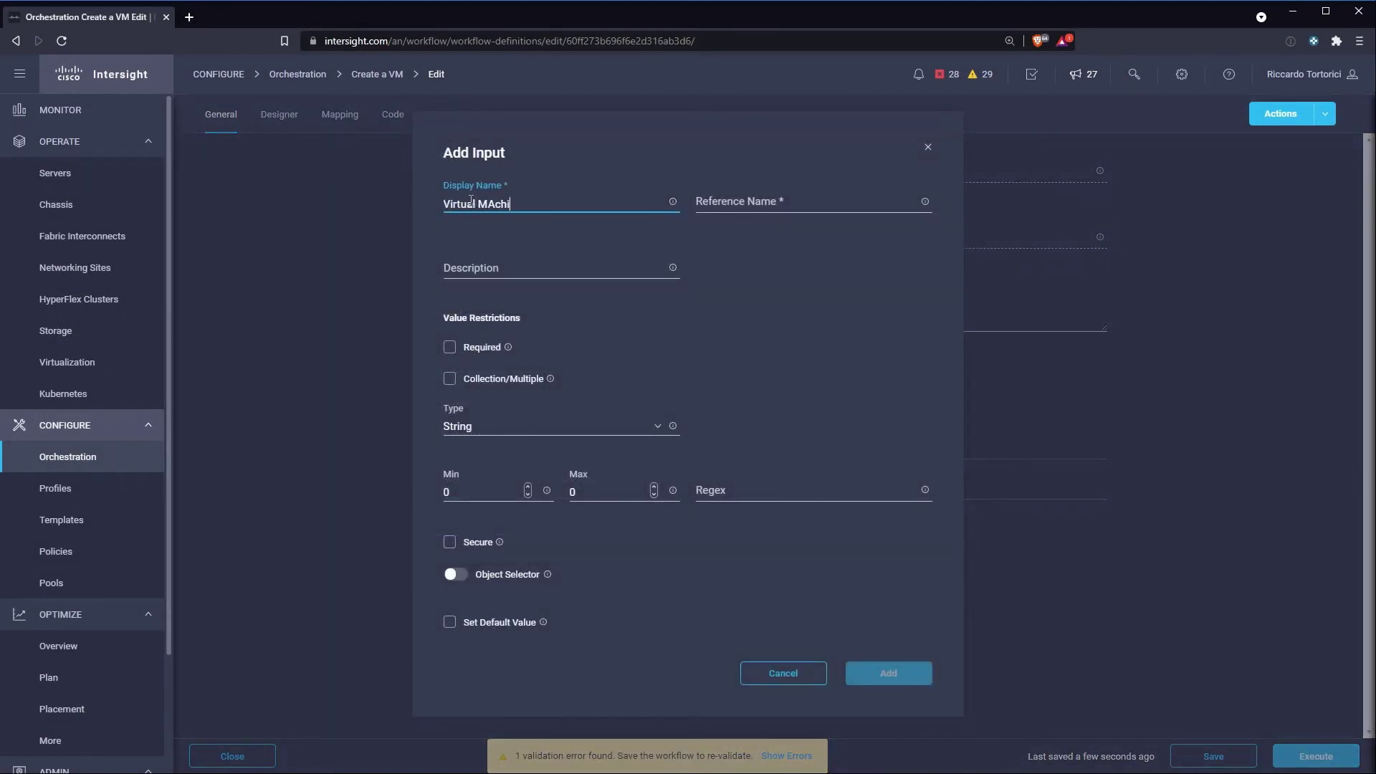
pyautogui.click(488, 204)
pyautogui.press('BackSpace')
pyautogui.write('a')
pyautogui.click(747, 206)
pyautogui.write('vmname')
pyautogui.click(449, 348)
# Give the input the 'Virtual Machine Name | default' data type, add it, and save the workflow
pyautogui.click(493, 430)
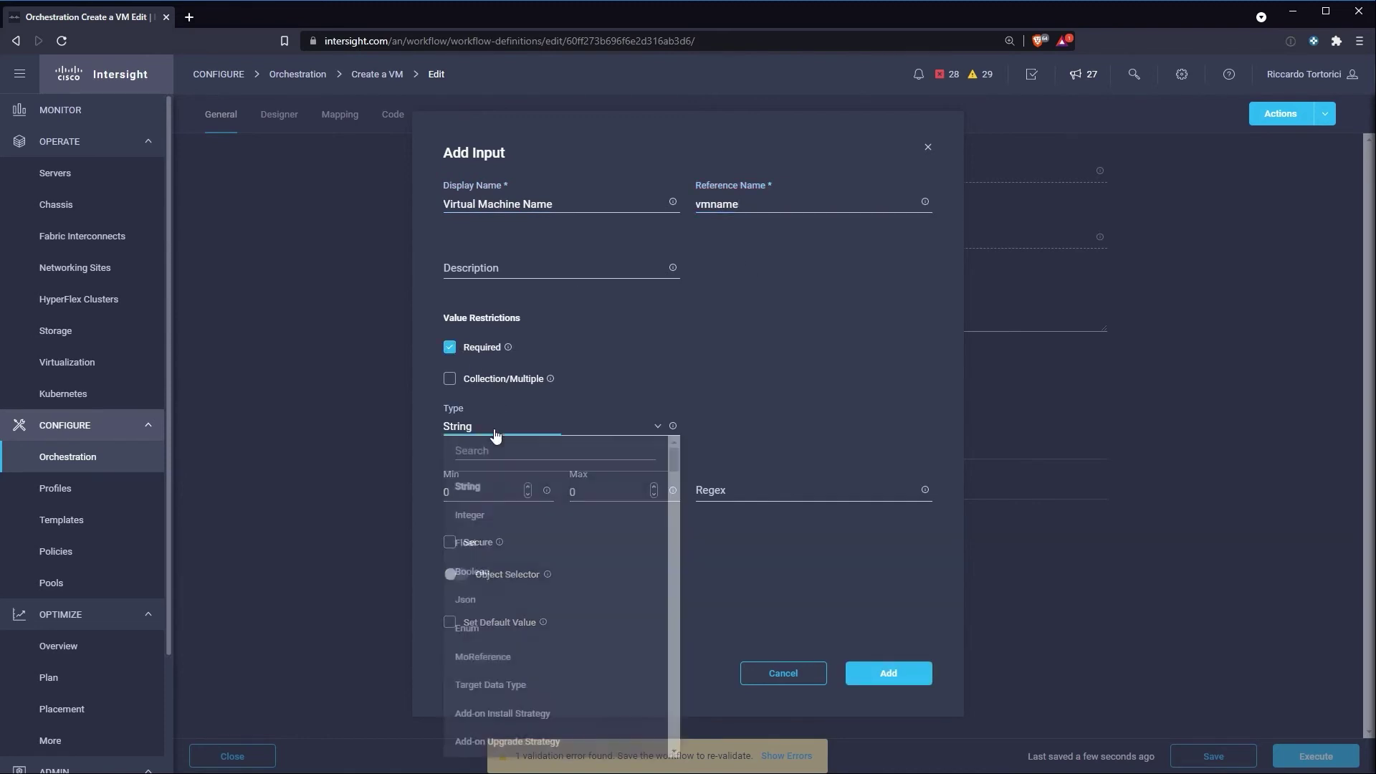
pyautogui.click(496, 450)
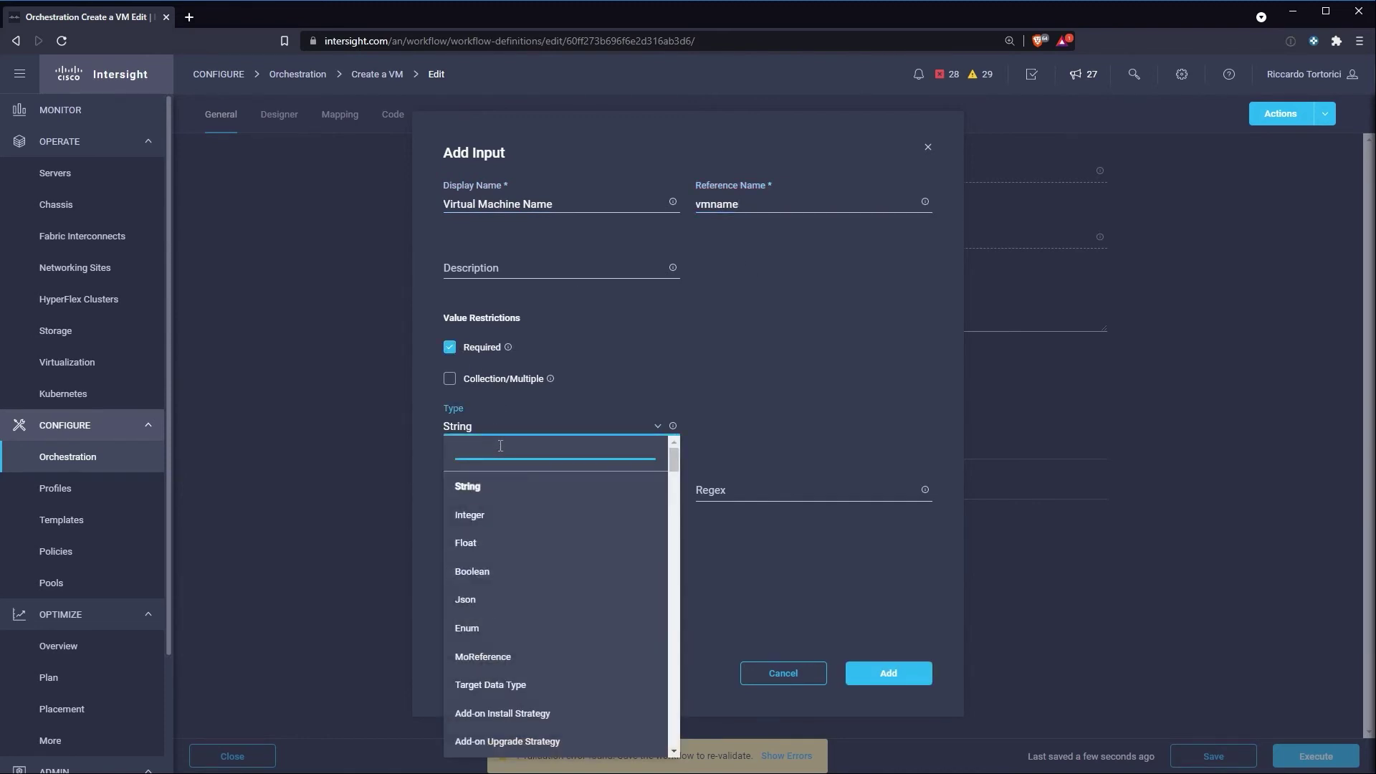
pyautogui.write('virtual machine ')
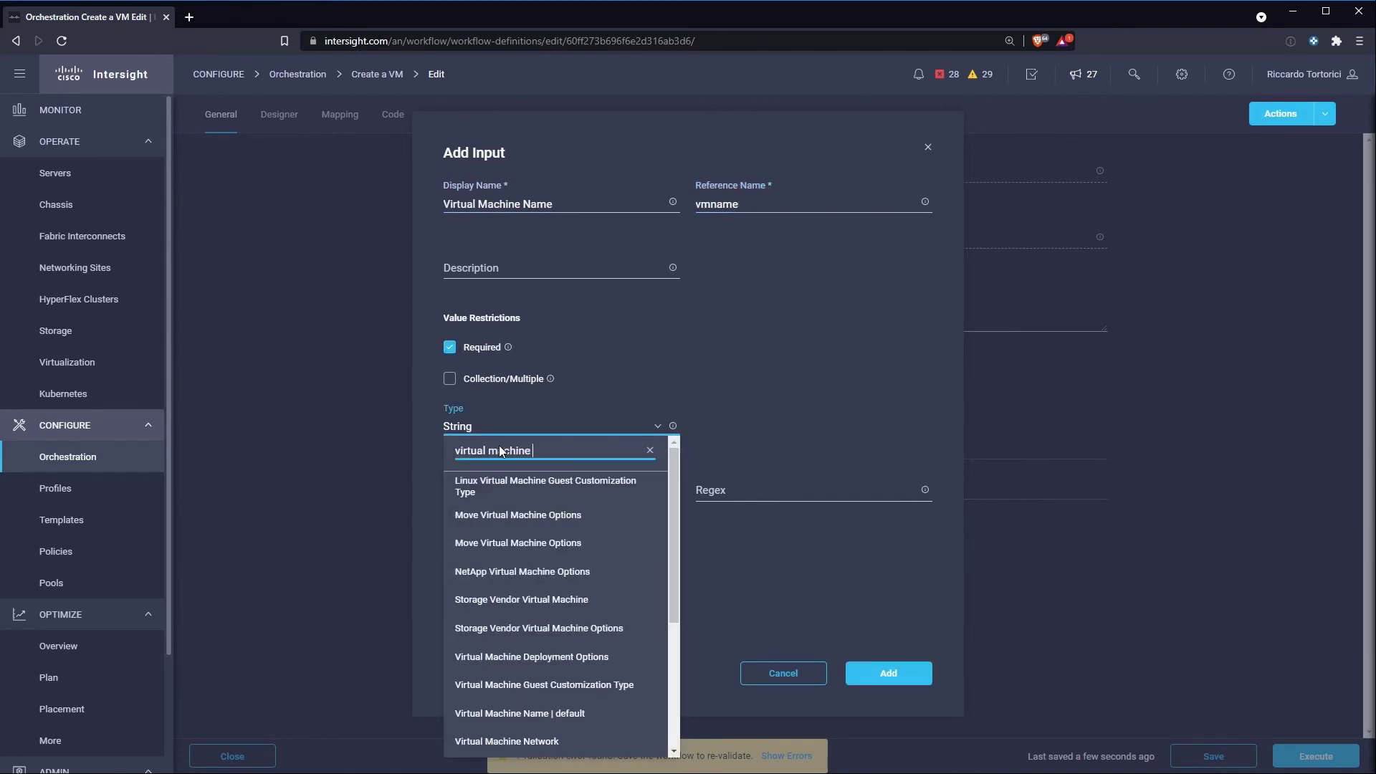
pyautogui.write('name')
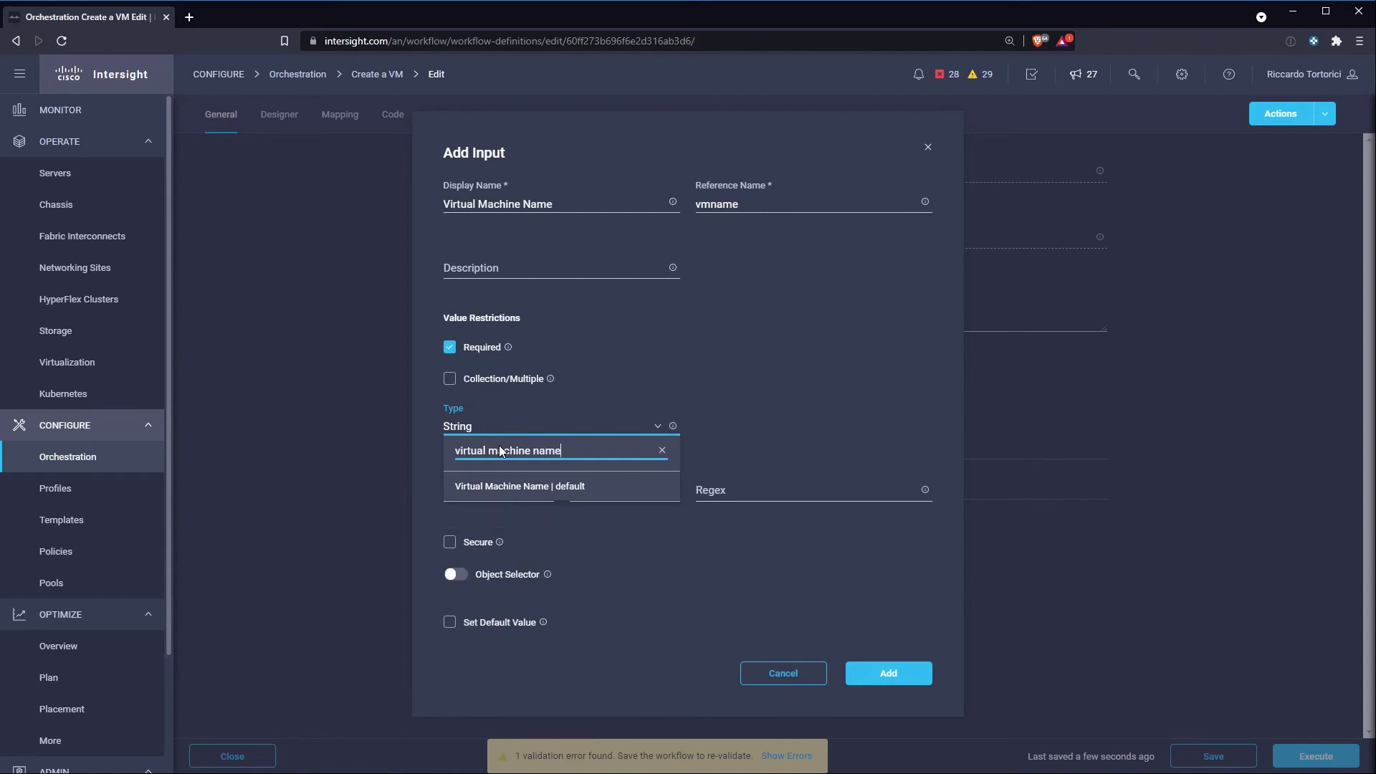
pyautogui.click(512, 486)
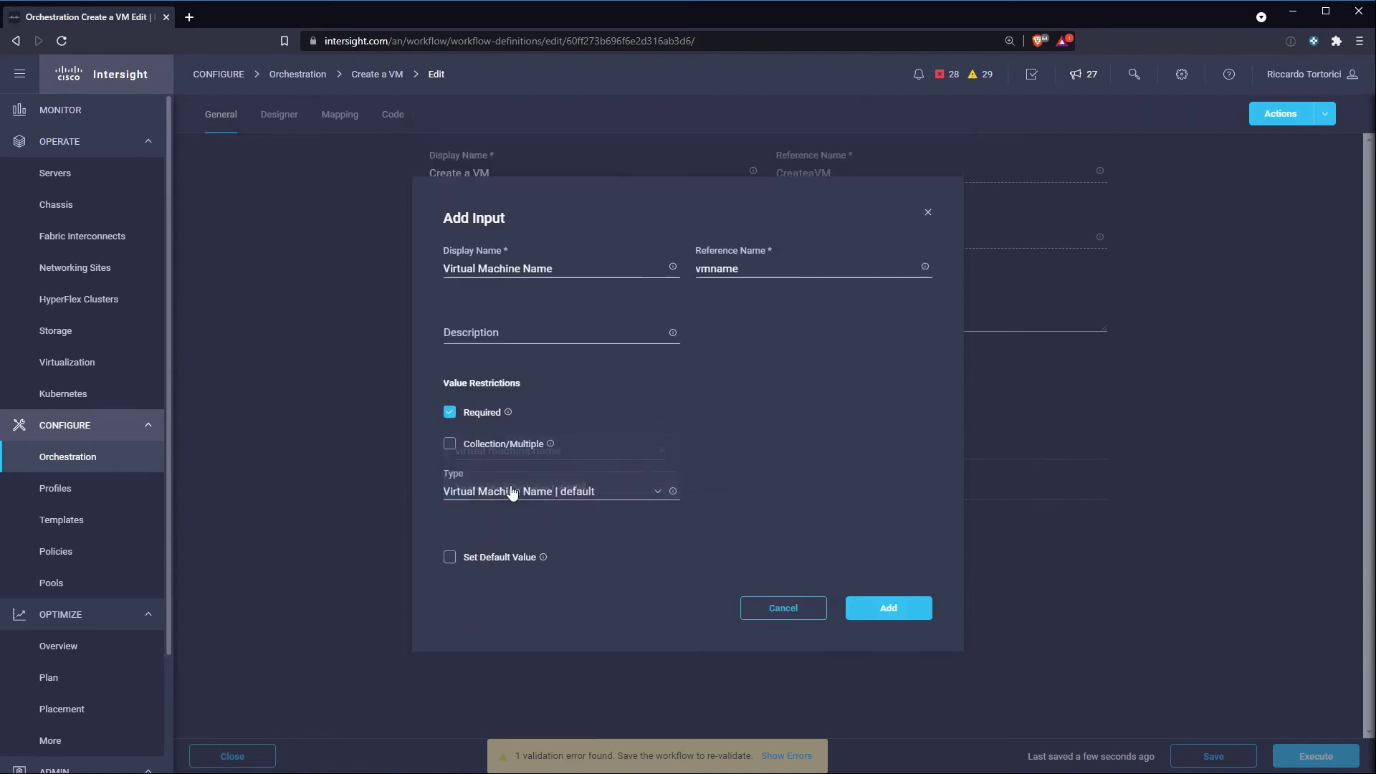
pyautogui.click(892, 609)
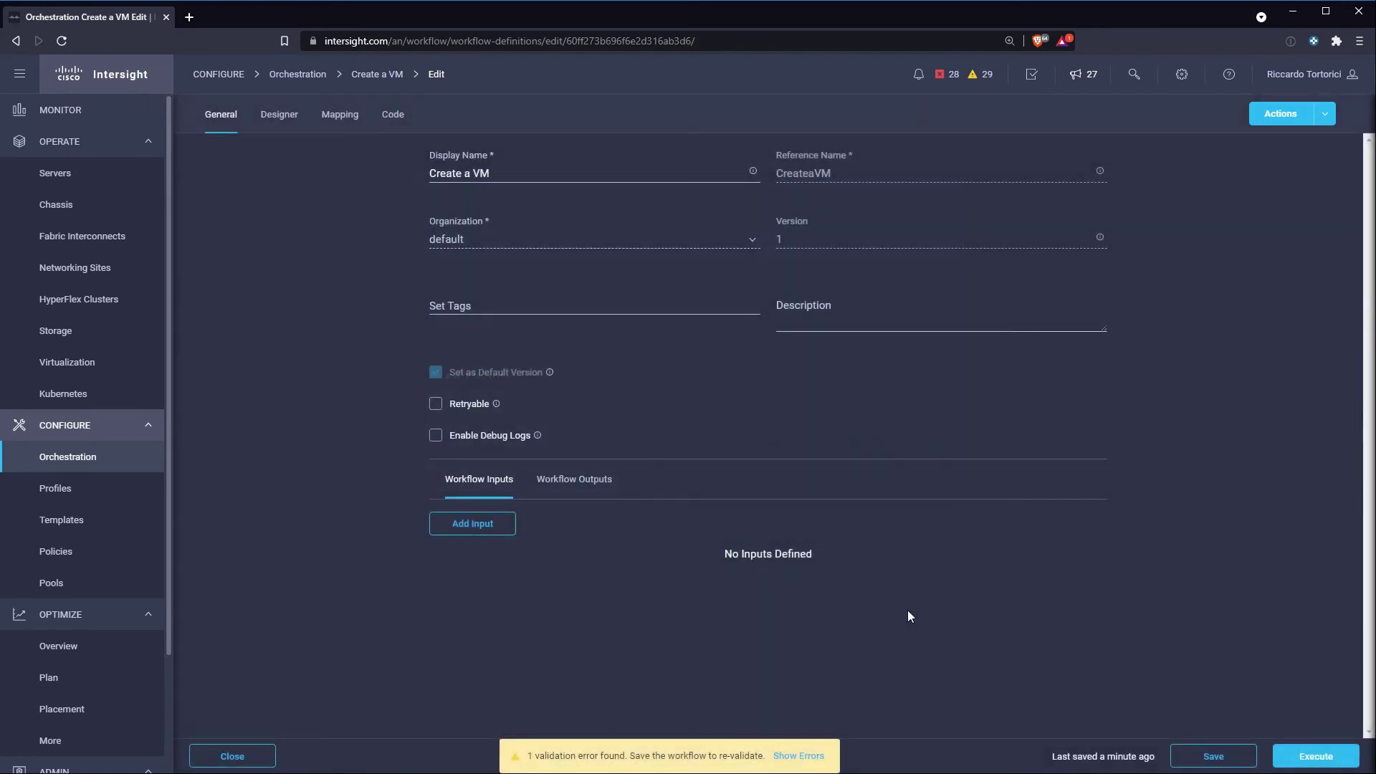
pyautogui.click(1211, 758)
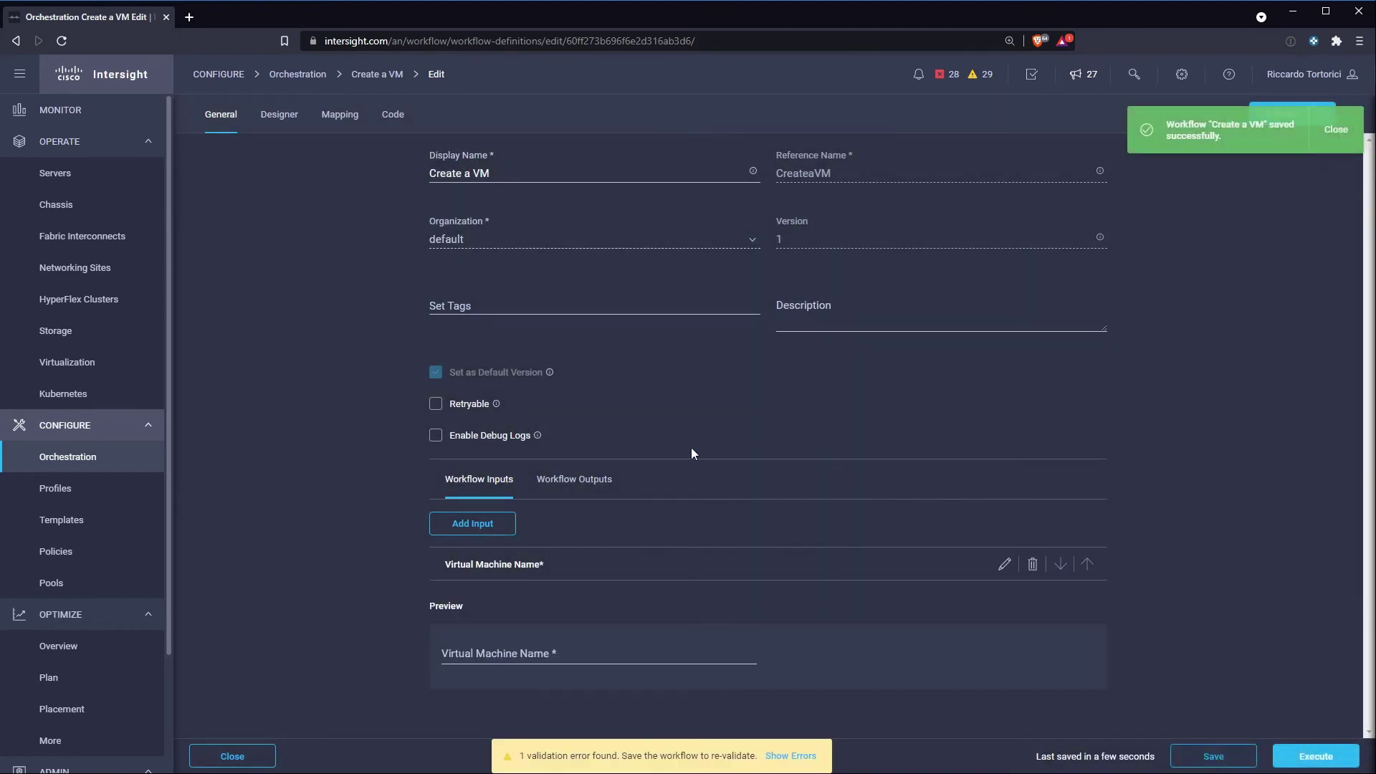
# Direct-map the cloning task's Virtual Machine input to the Virtual Machine Name workflow input, then save
pyautogui.click(280, 117)
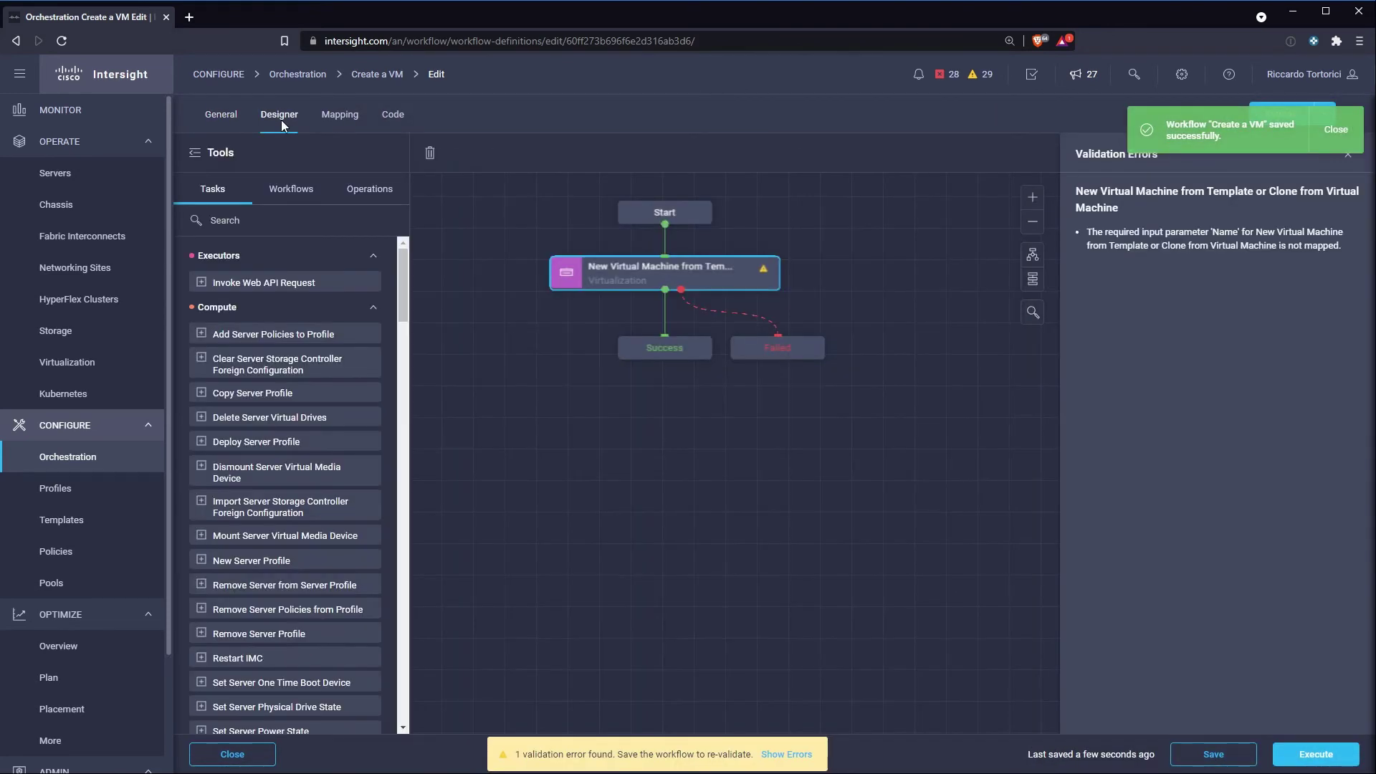
pyautogui.click(618, 271)
pyautogui.click(1211, 192)
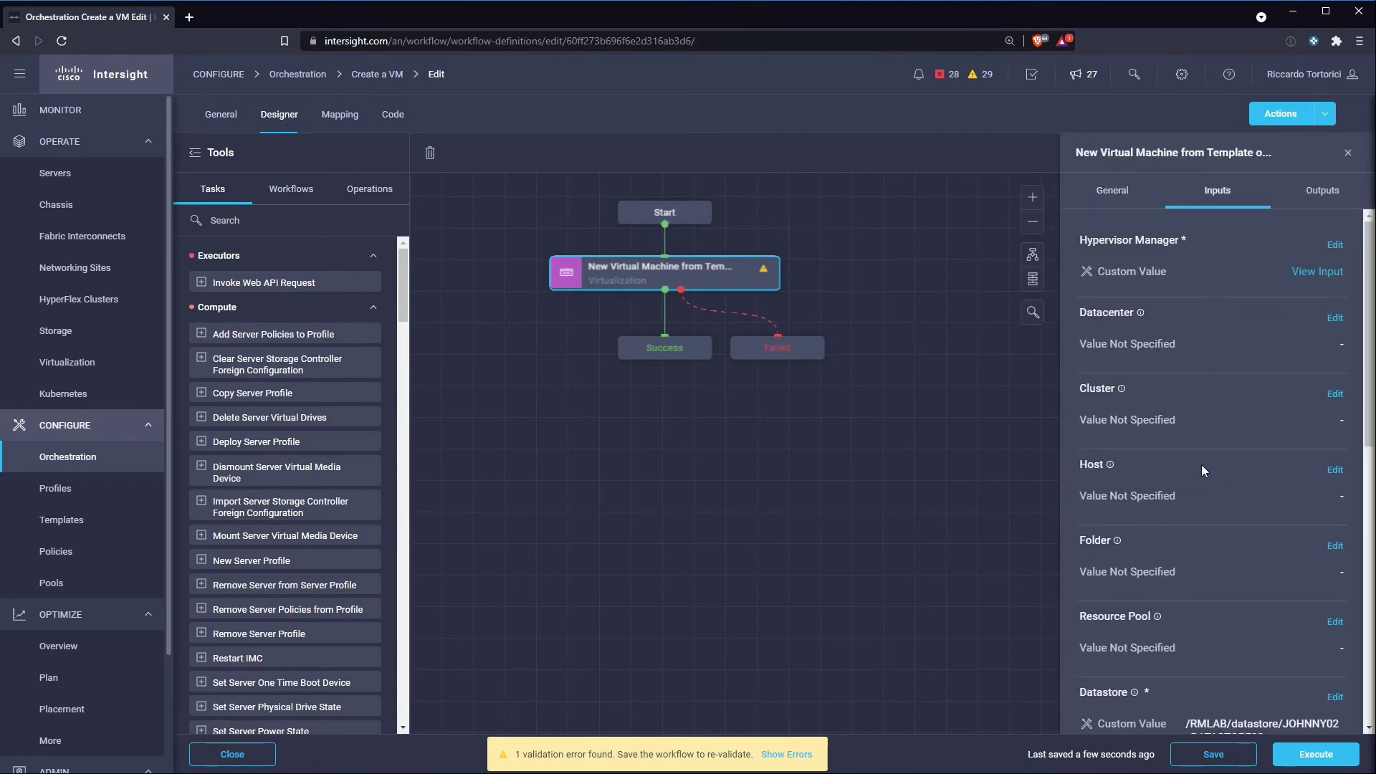
pyautogui.scroll(-5, 1204, 470)
pyautogui.click(1335, 362)
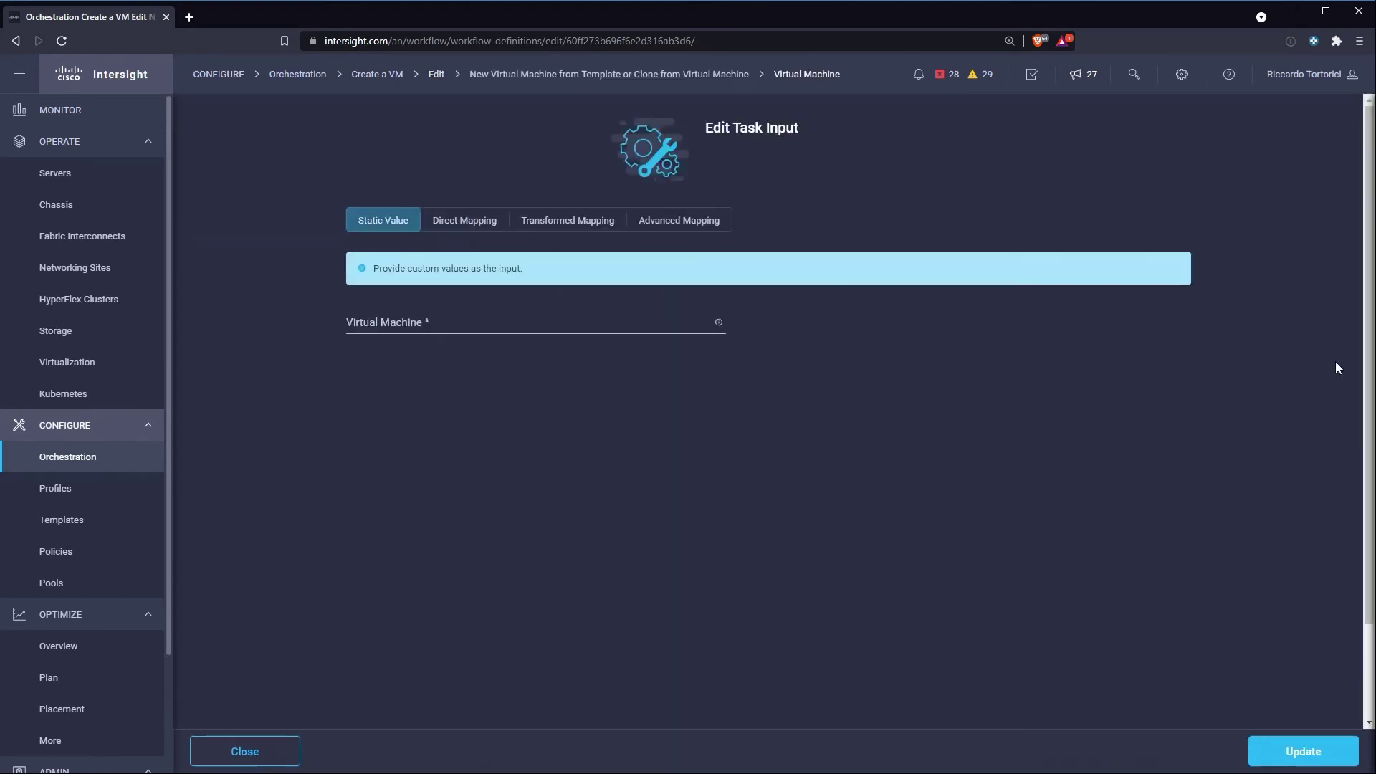
pyautogui.click(462, 226)
pyautogui.click(437, 351)
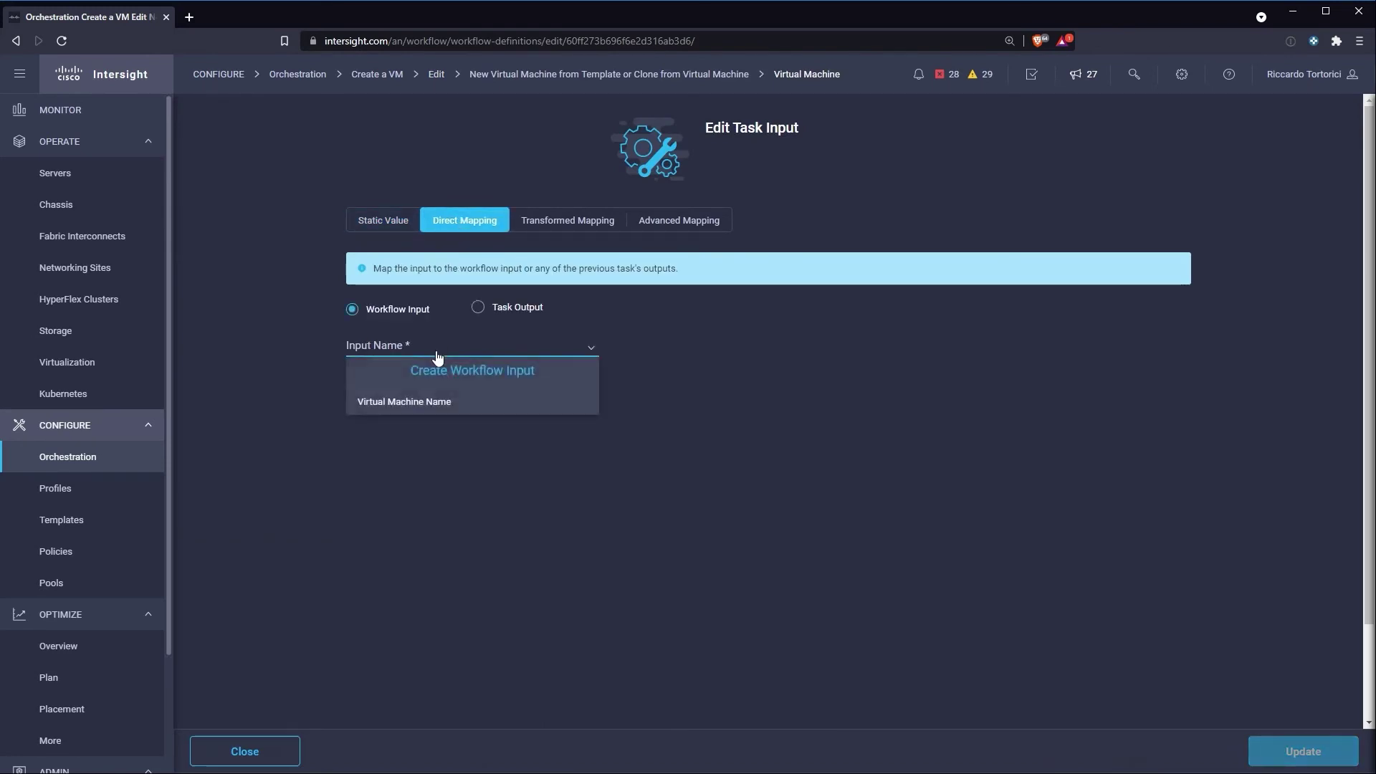
pyautogui.click(428, 403)
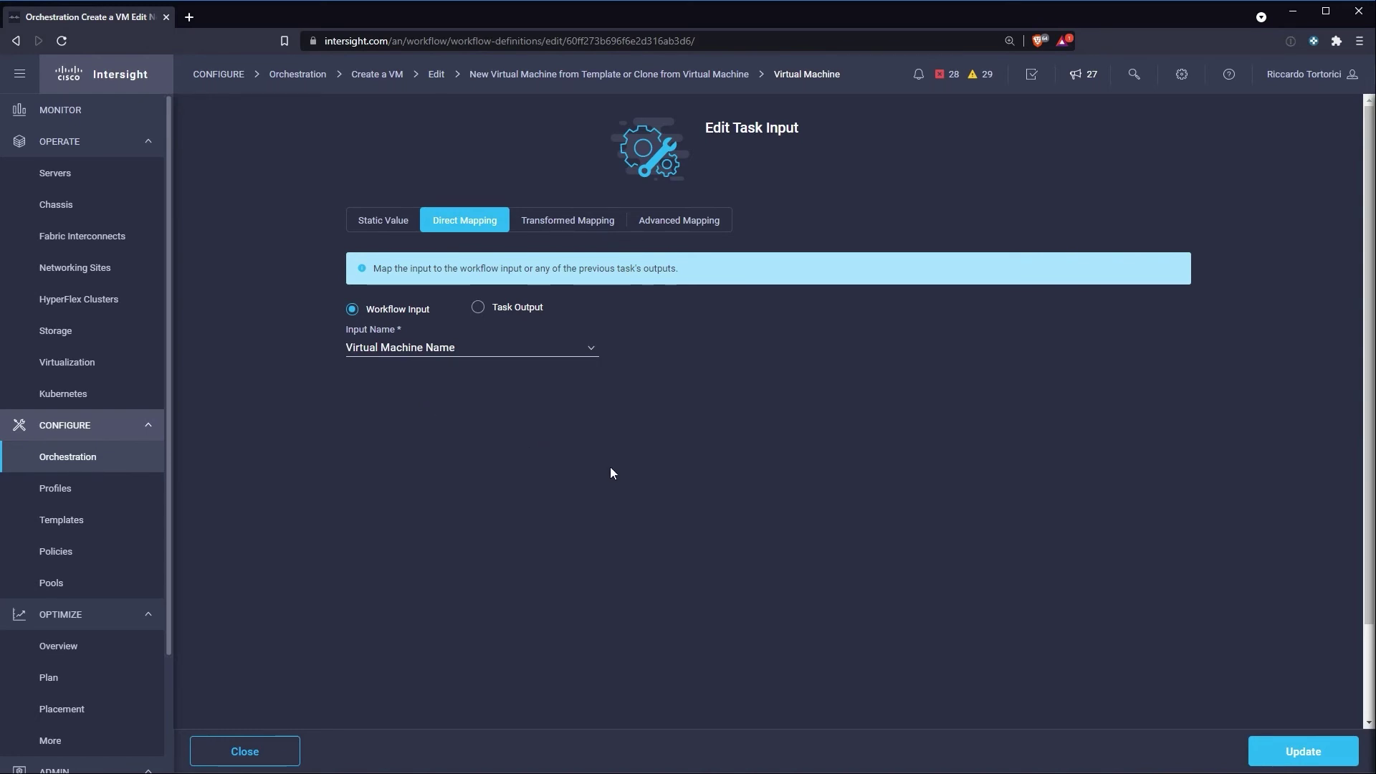
pyautogui.click(1290, 749)
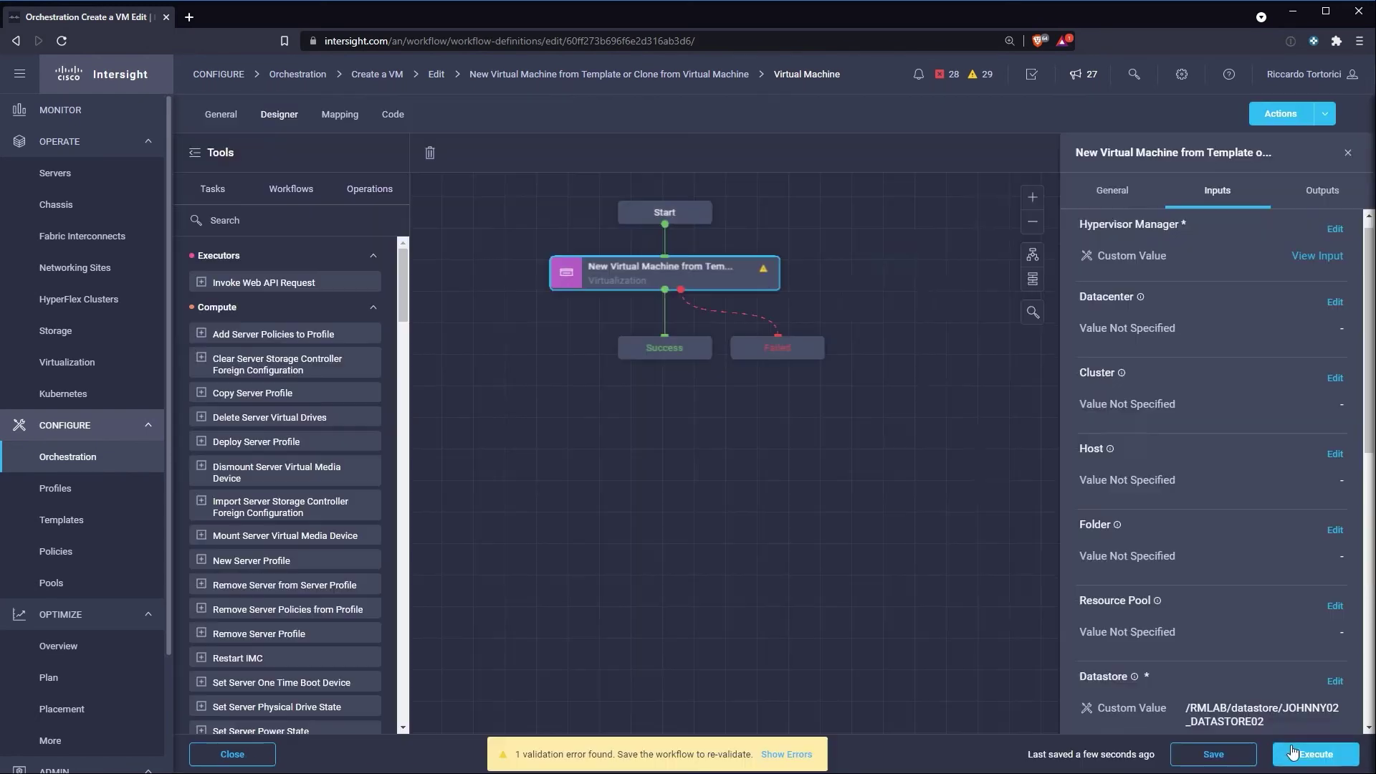
pyautogui.click(1206, 756)
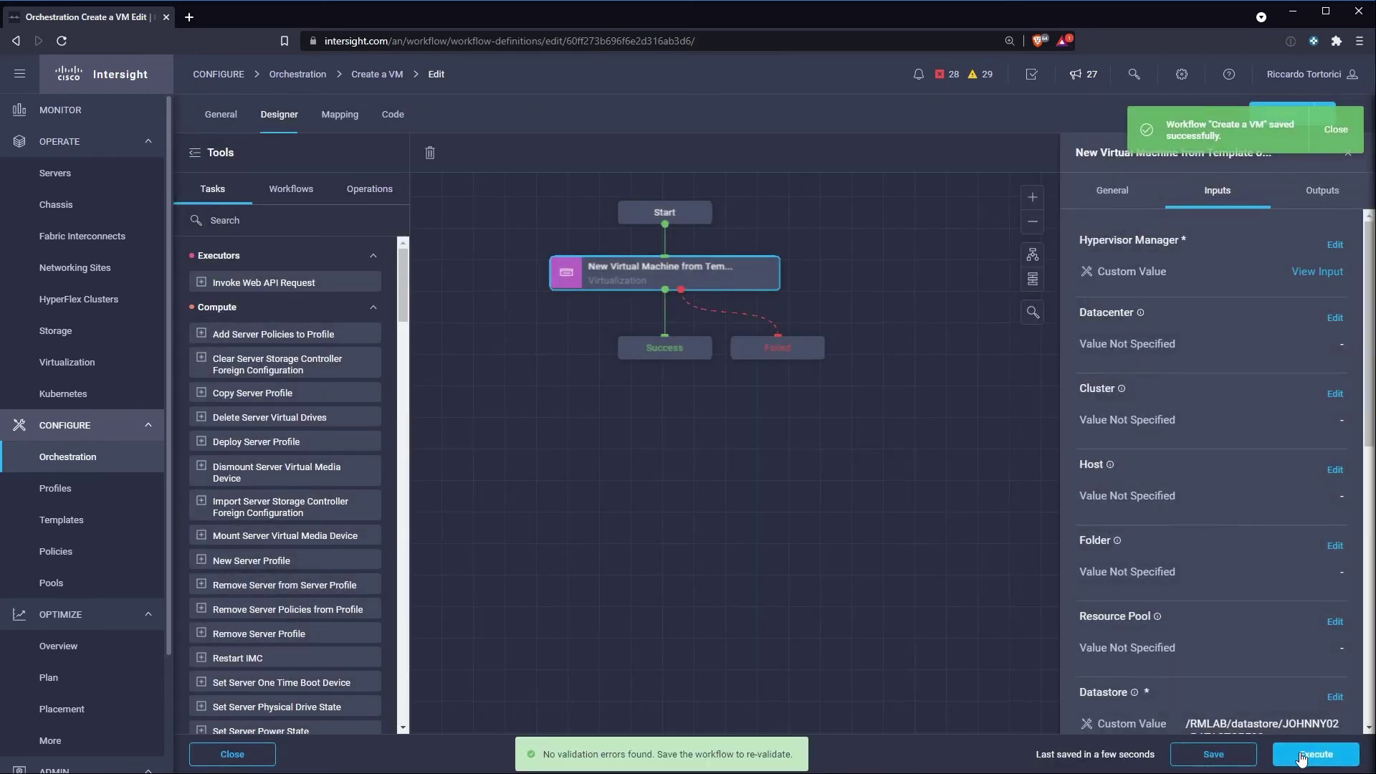
# Execute the workflow in the default organization with vm-tes entered as the virtual machine name
pyautogui.click(1300, 756)
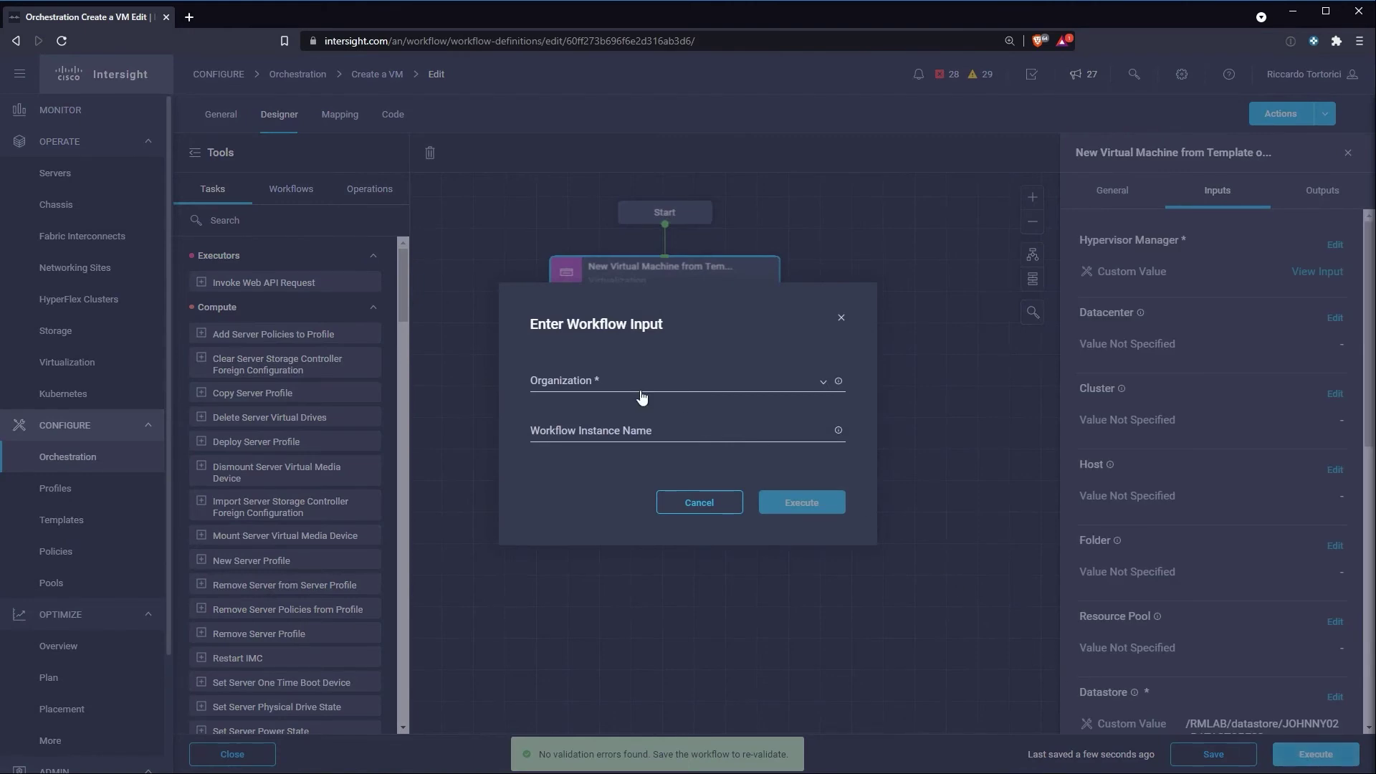
pyautogui.click(634, 393)
pyautogui.click(621, 404)
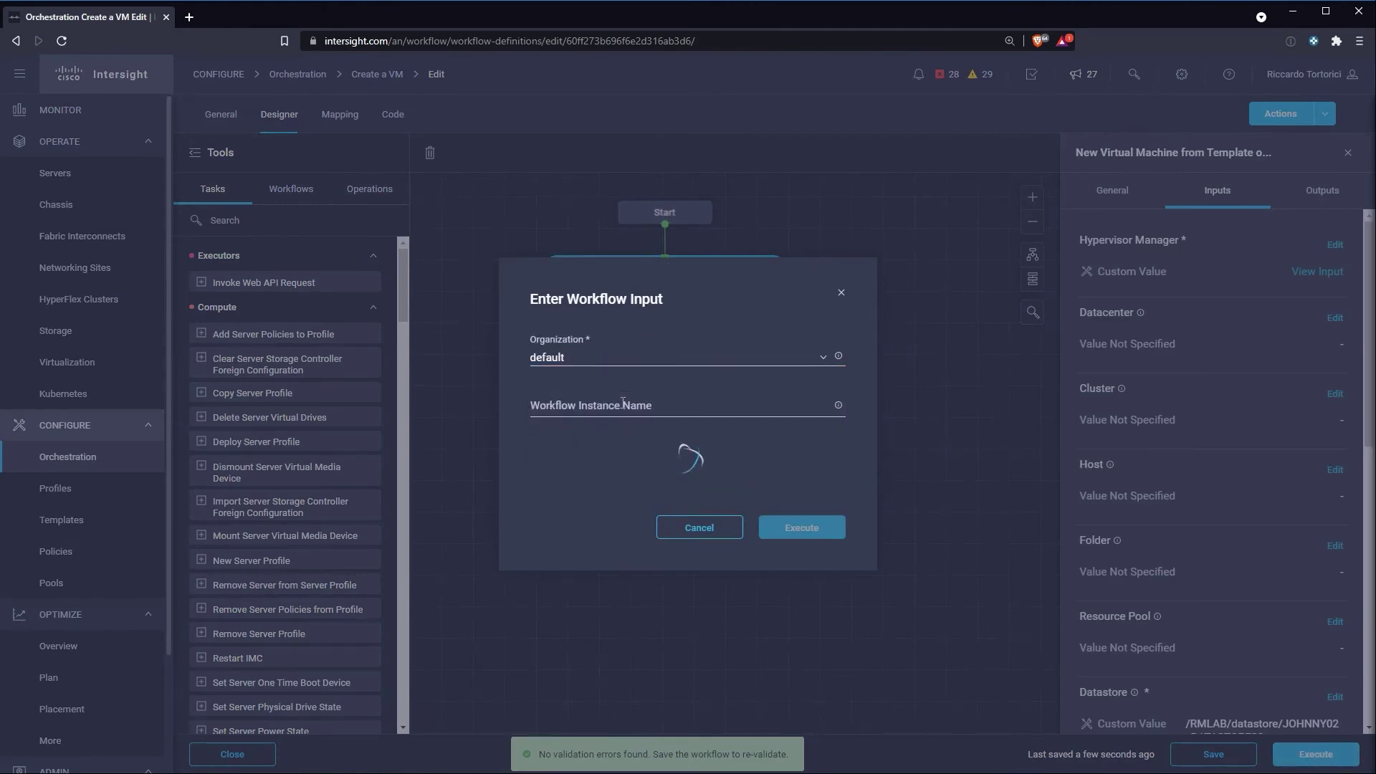
pyautogui.click(609, 451)
pyautogui.write('ddd')
pyautogui.press('BackSpace')
pyautogui.press('BackSpace')
pyautogui.press('BackSpace')
pyautogui.write('vm-tes')
pyautogui.click(800, 527)
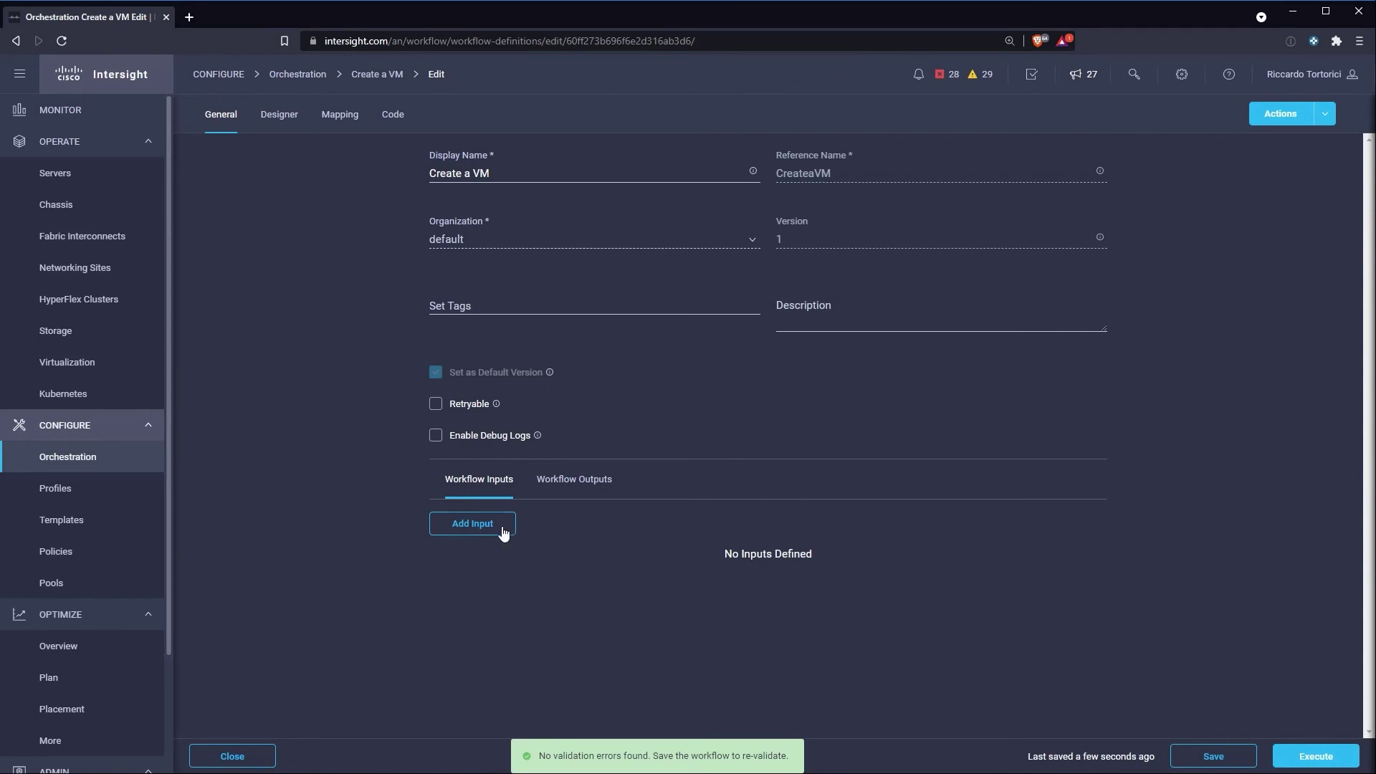
# Add required input 'Virtual Machine Specs' (vmspecs) of type Virtual Machine Specs | default, then save the workflow
pyautogui.click(497, 530)
pyautogui.click(493, 206)
pyautogui.write('Virtual Machine Specs')
pyautogui.press('Tab')
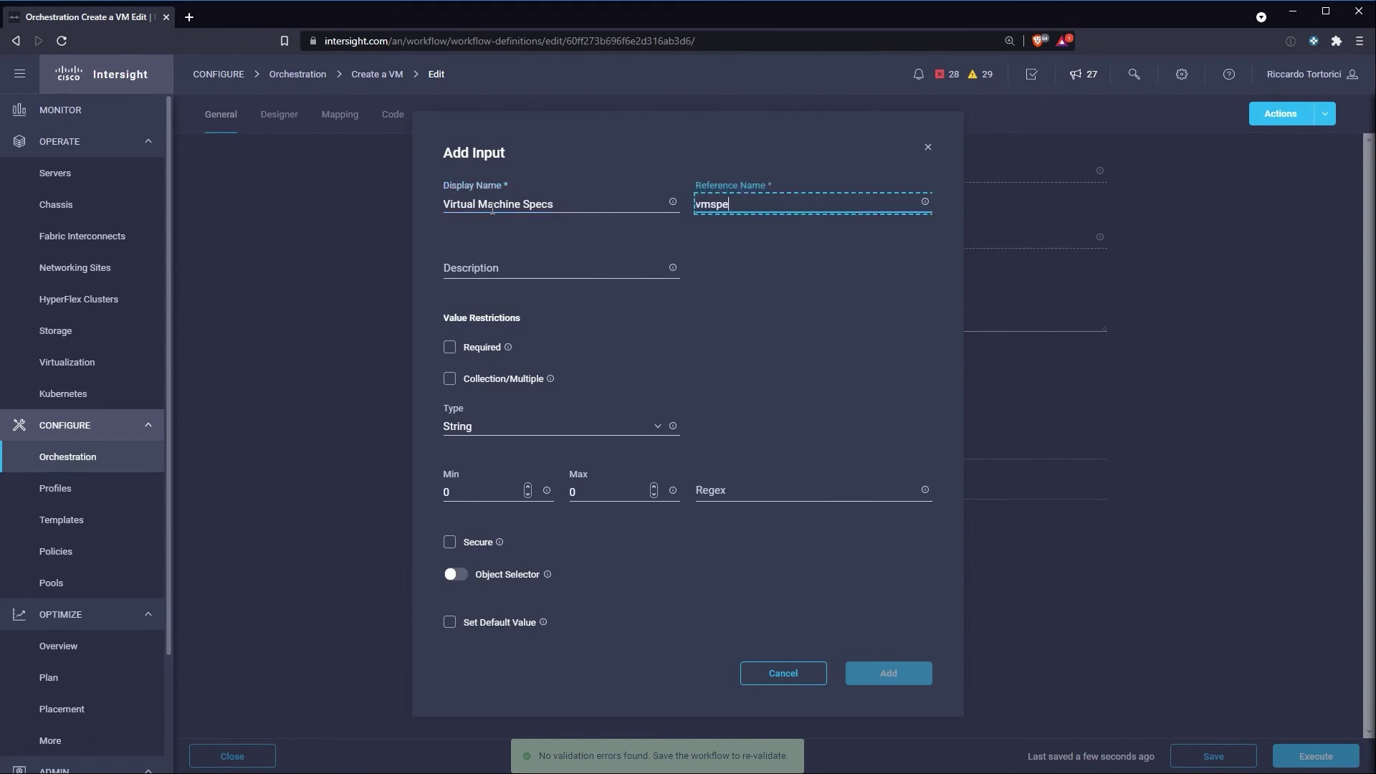
pyautogui.click(450, 348)
pyautogui.click(476, 429)
pyautogui.click(476, 450)
pyautogui.write('spe')
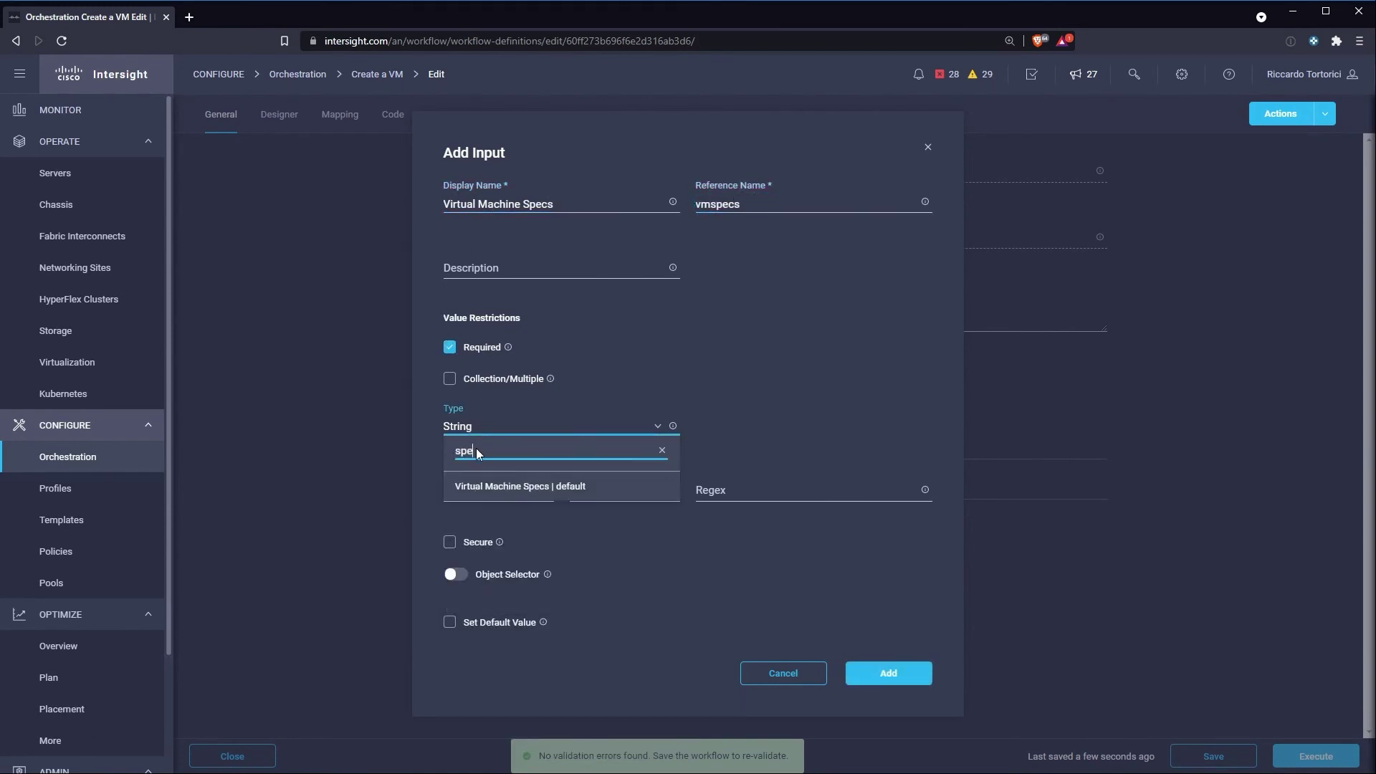
pyautogui.click(501, 487)
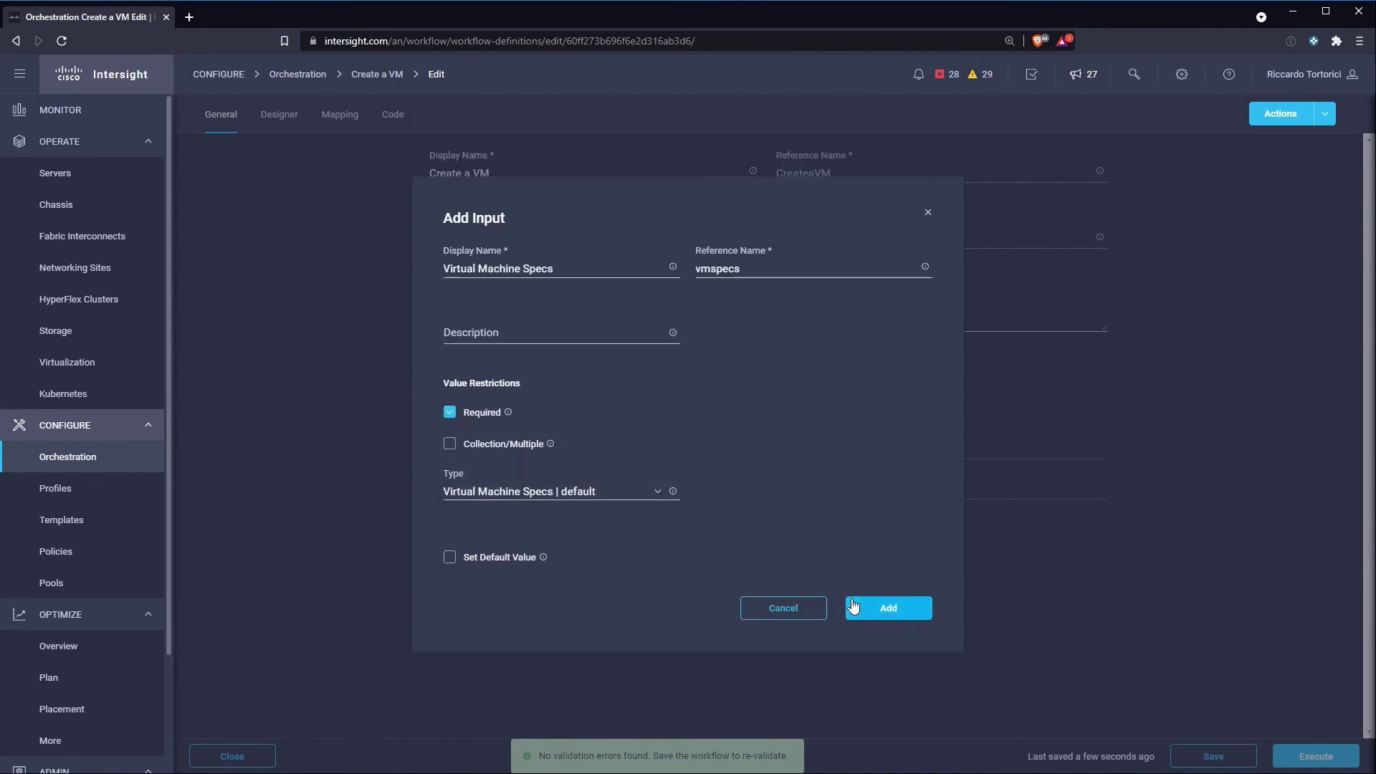
pyautogui.click(854, 606)
pyautogui.click(1213, 758)
# Return to the Designer canvas and scroll the clone task's Inputs panel toward Virtual Machine
pyautogui.click(283, 115)
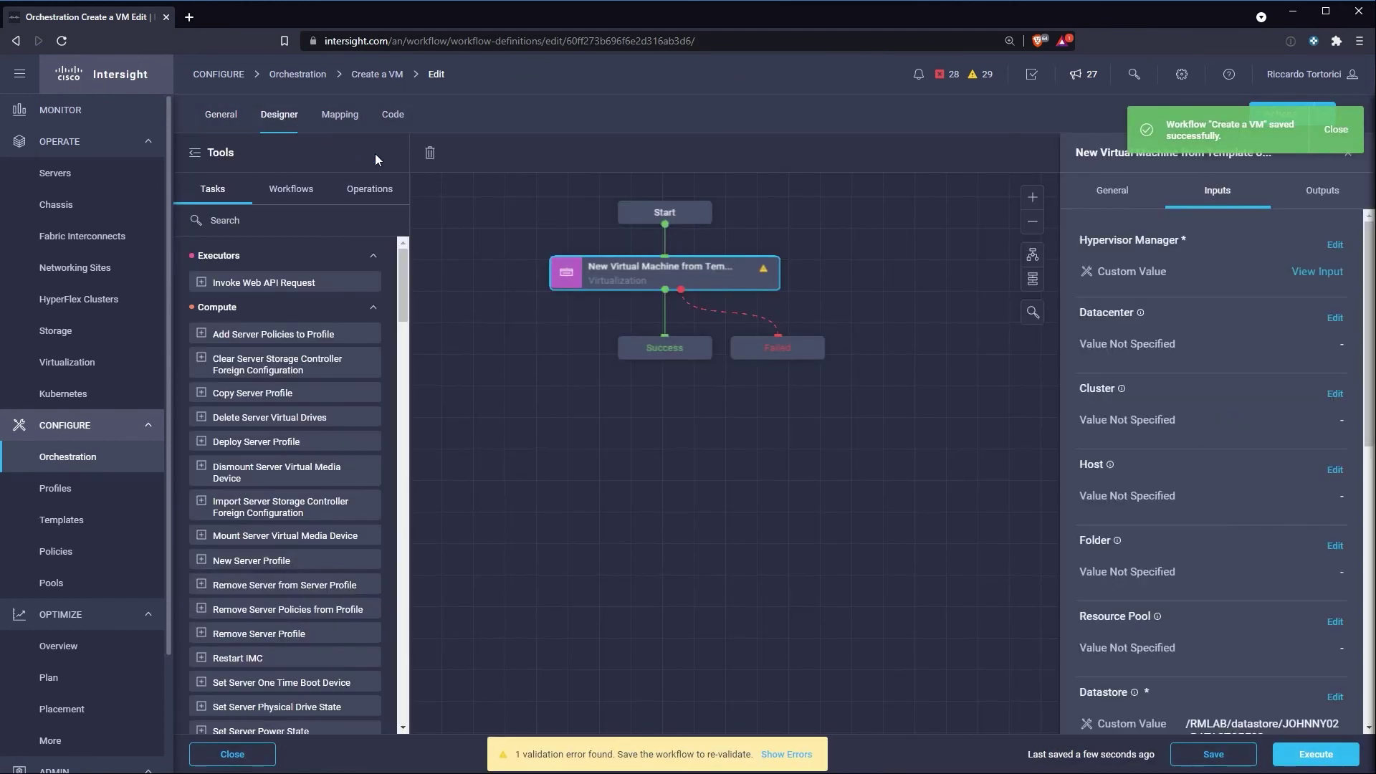
pyautogui.scroll(-7, 1227, 440)
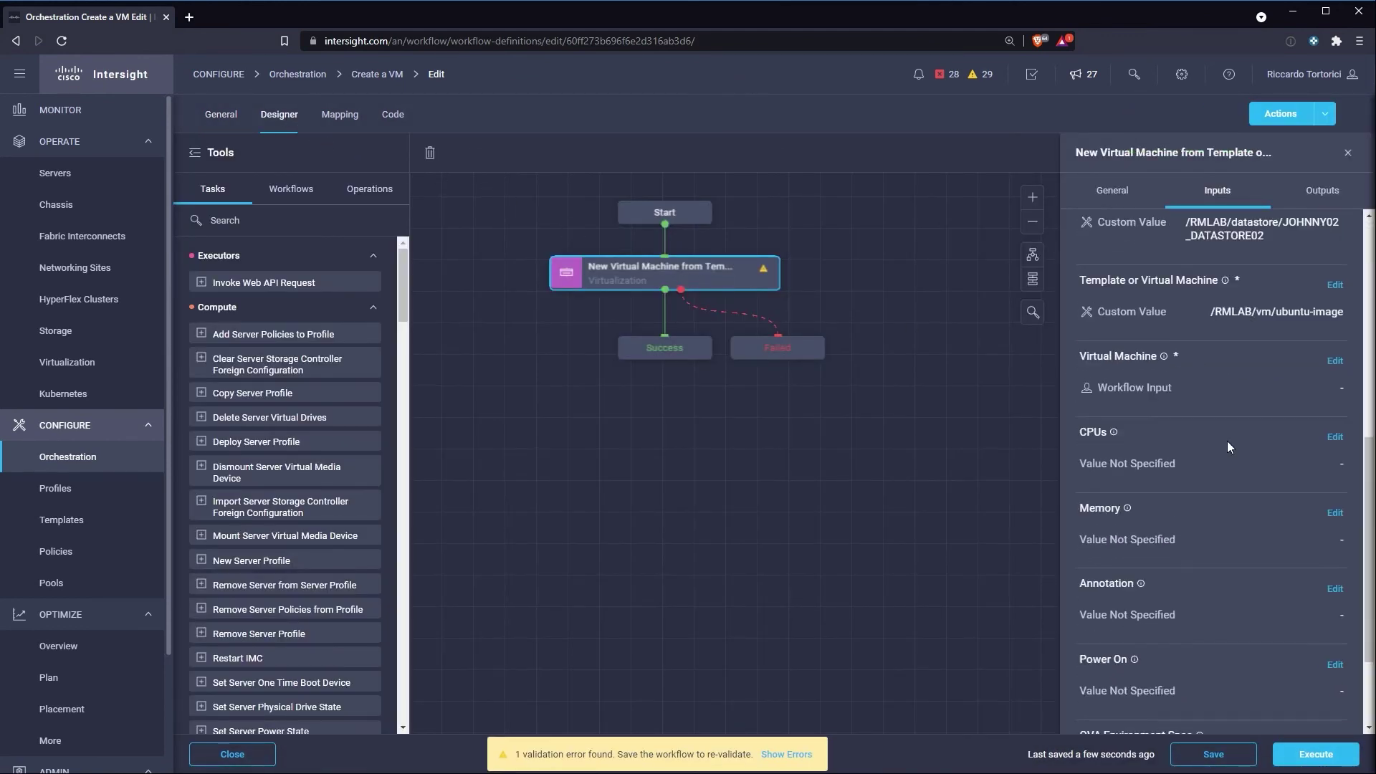